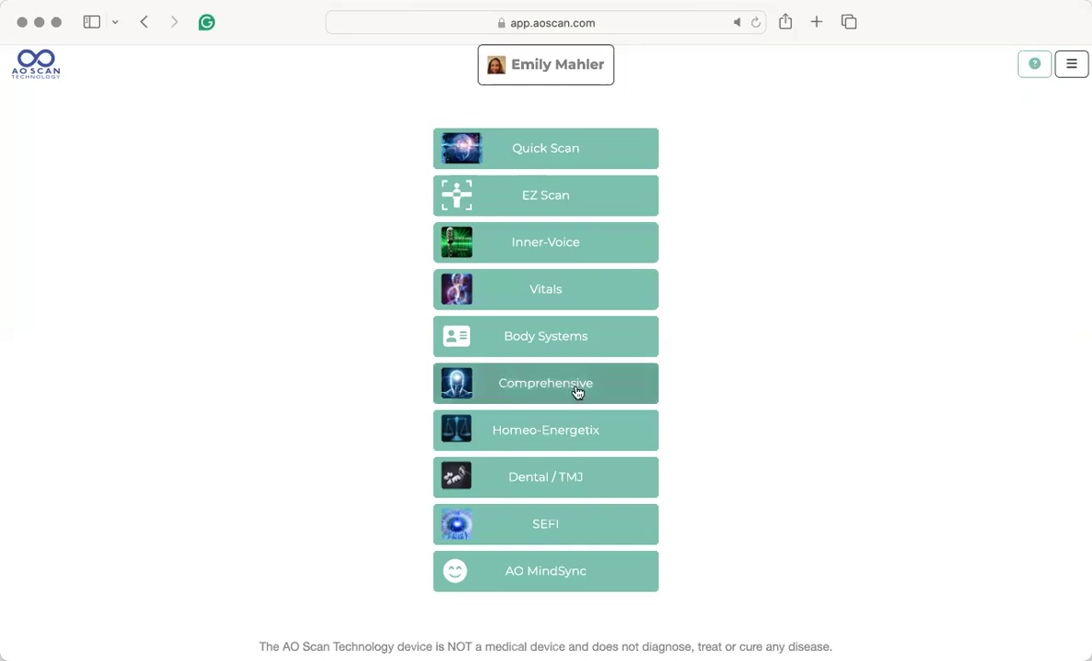
Step: Open the Comprehensive scan's Inner-Voice intelligent scan and review its scan list from Arteries through Organs
left_click(513, 382)
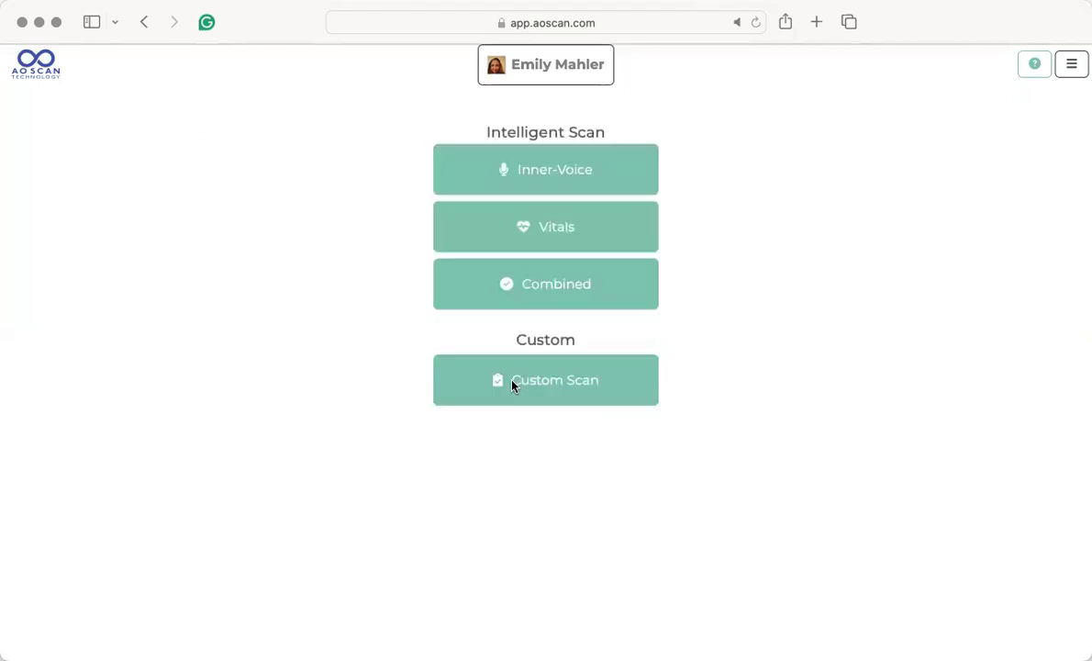
left_click(561, 170)
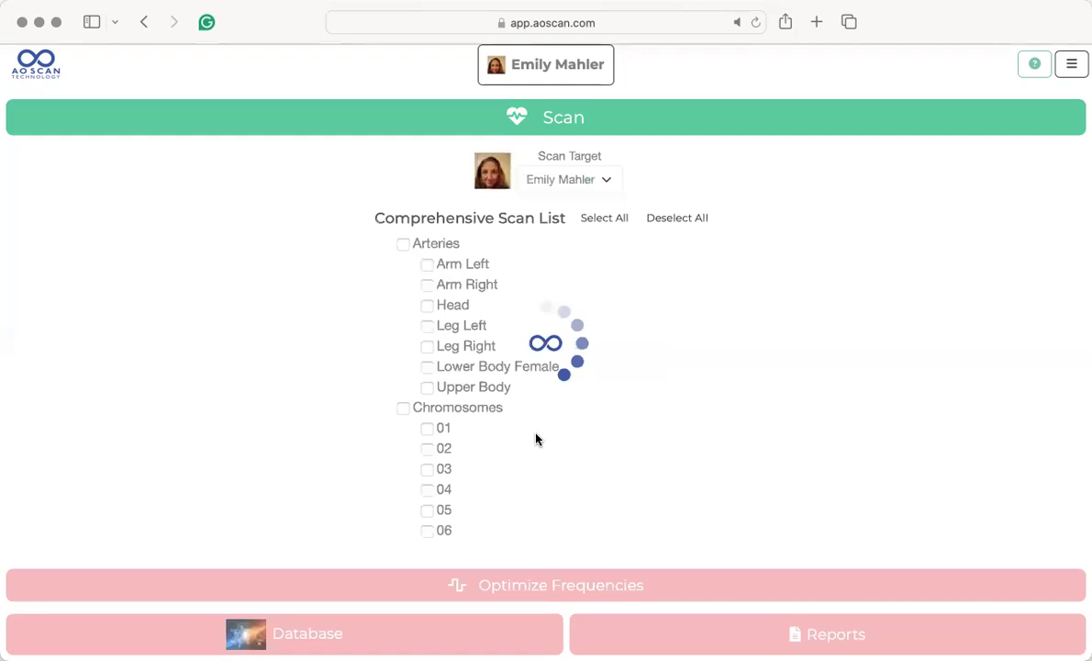
scroll(438, 438, "down", 10)
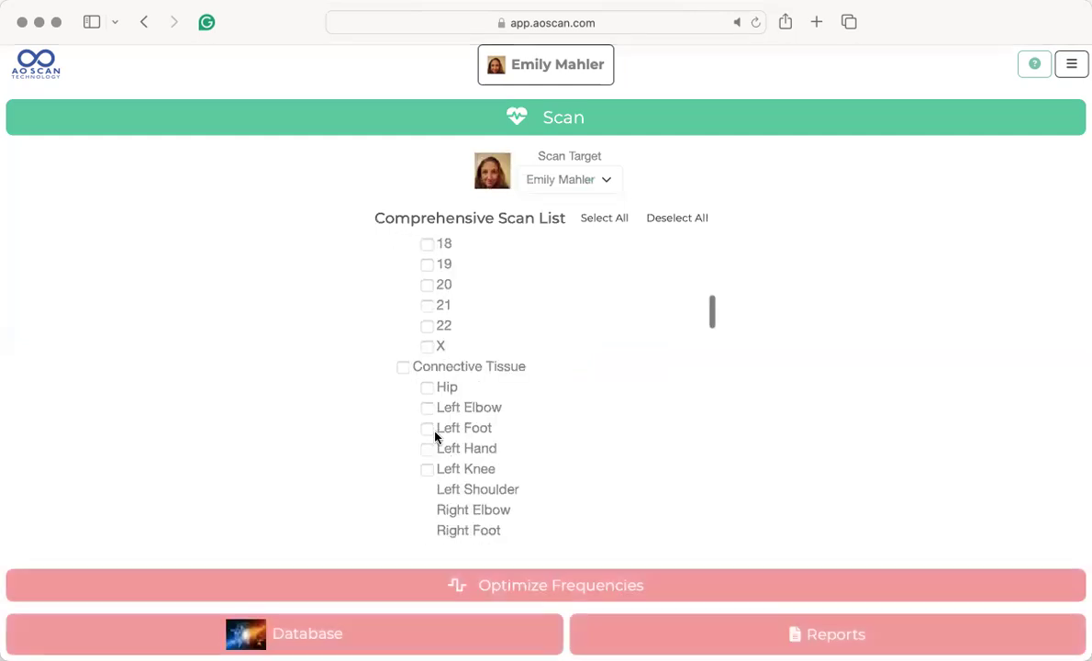
scroll(436, 437, "down", 15)
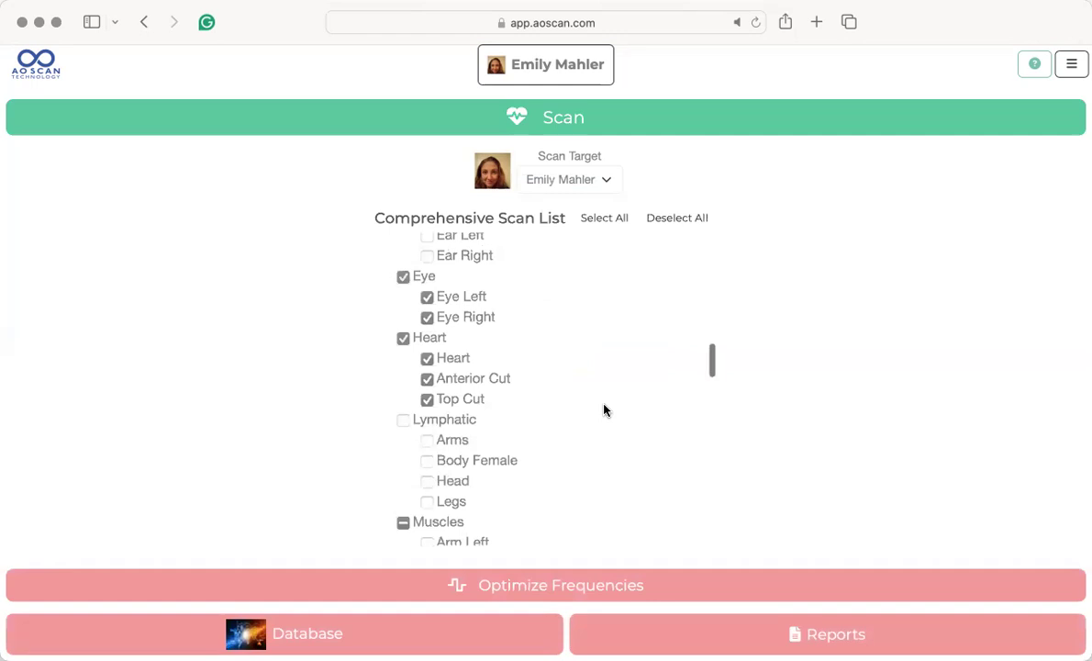
scroll(603, 410, "down", 15)
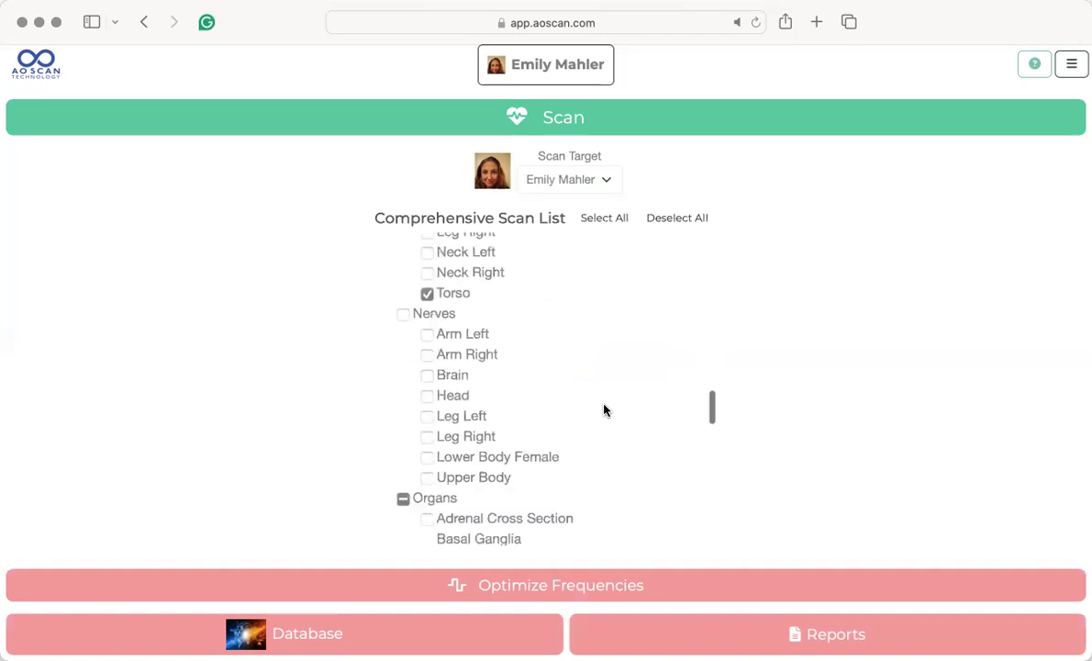
scroll(604, 410, "down", 5)
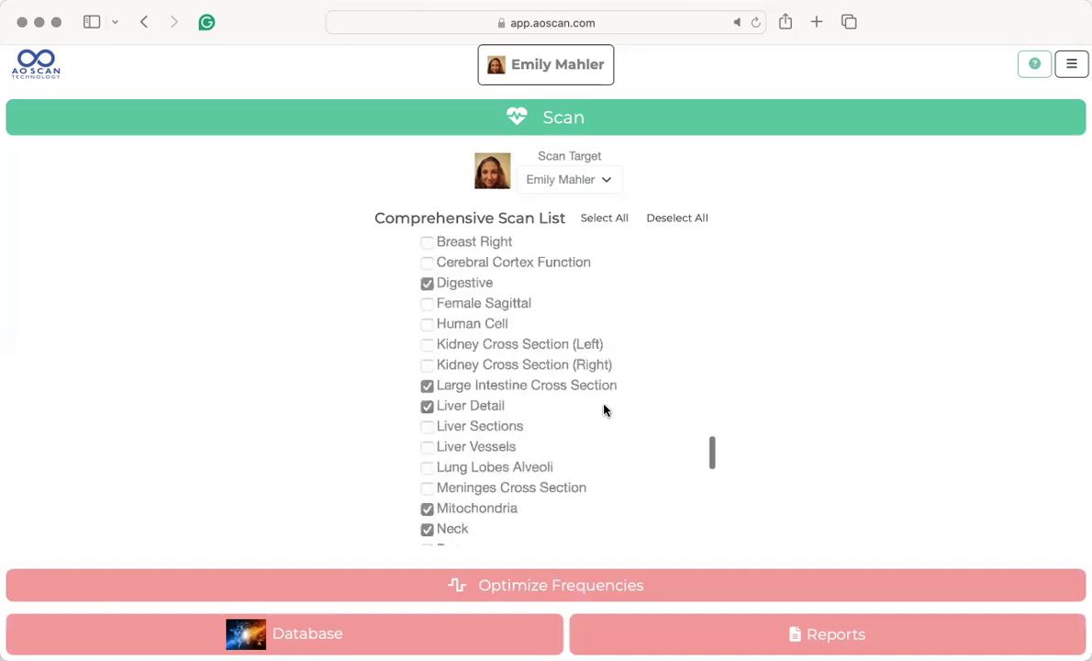
scroll(604, 411, "down", 7)
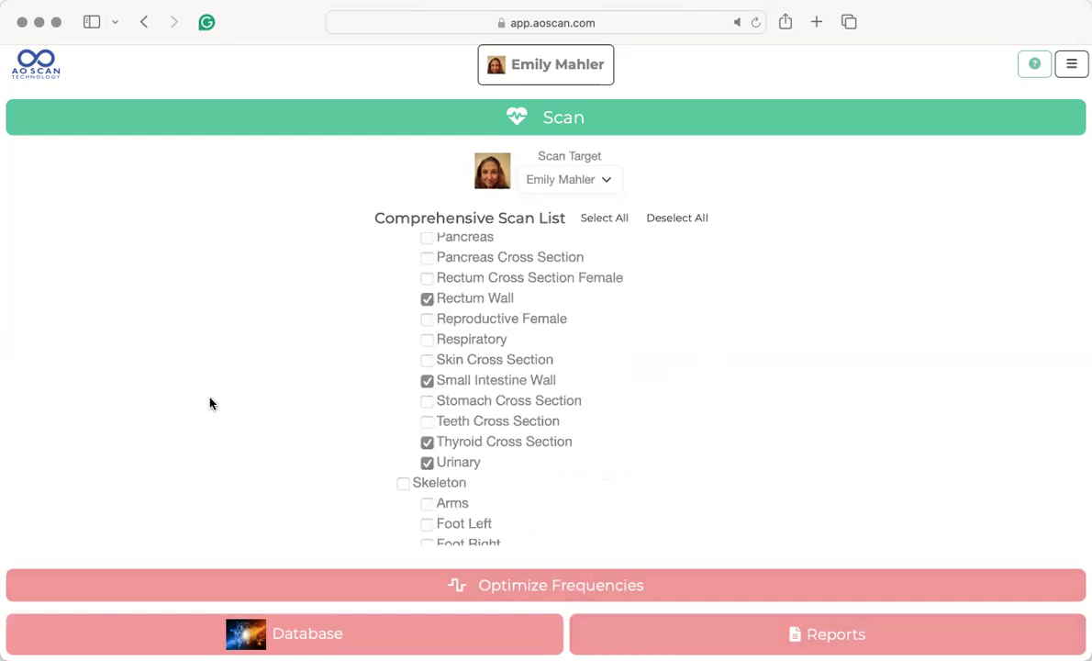
Step: Return to the intelligent scan choices, open the Vitals scan and review its scan list through Nerves and Organs
key("super+bracketleft")
left_click(575, 233)
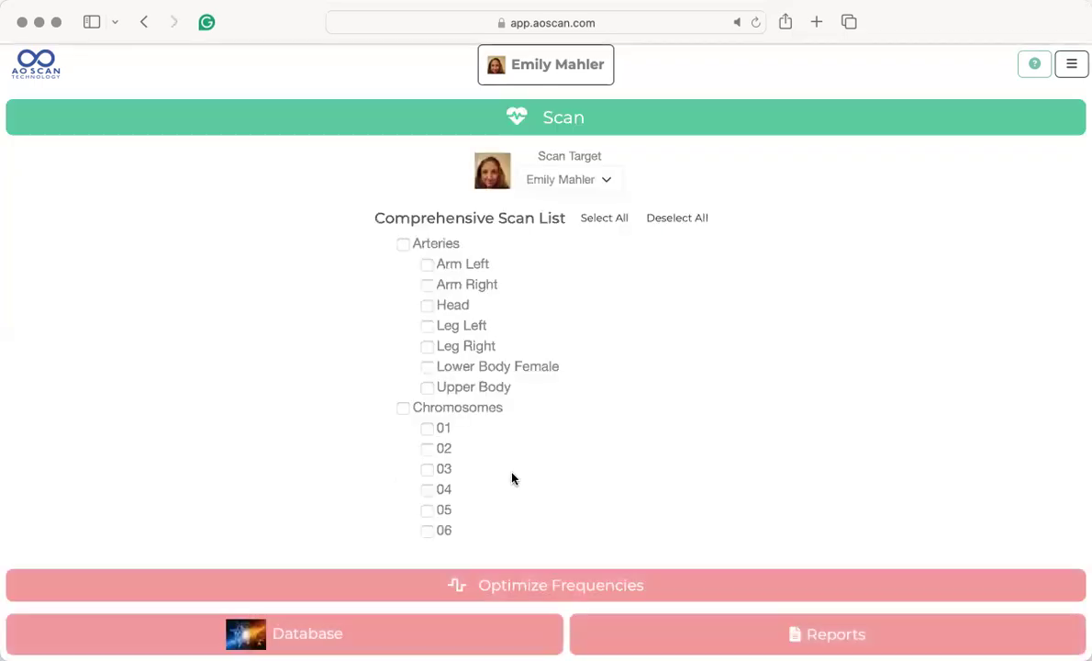
scroll(512, 478, "down", 8)
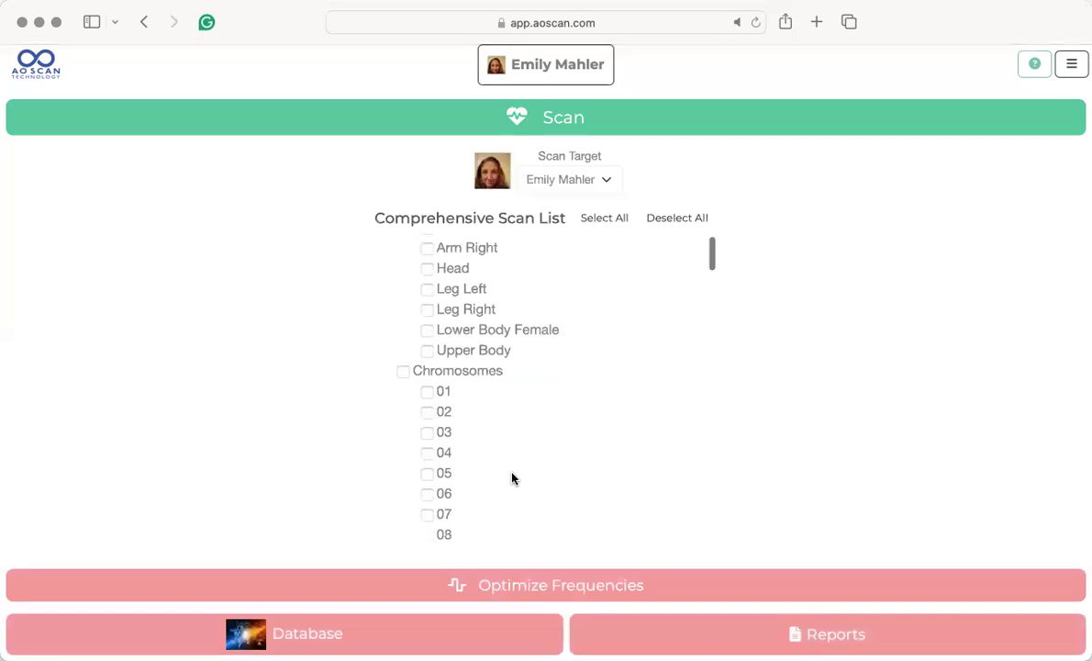
scroll(512, 478, "down", 5)
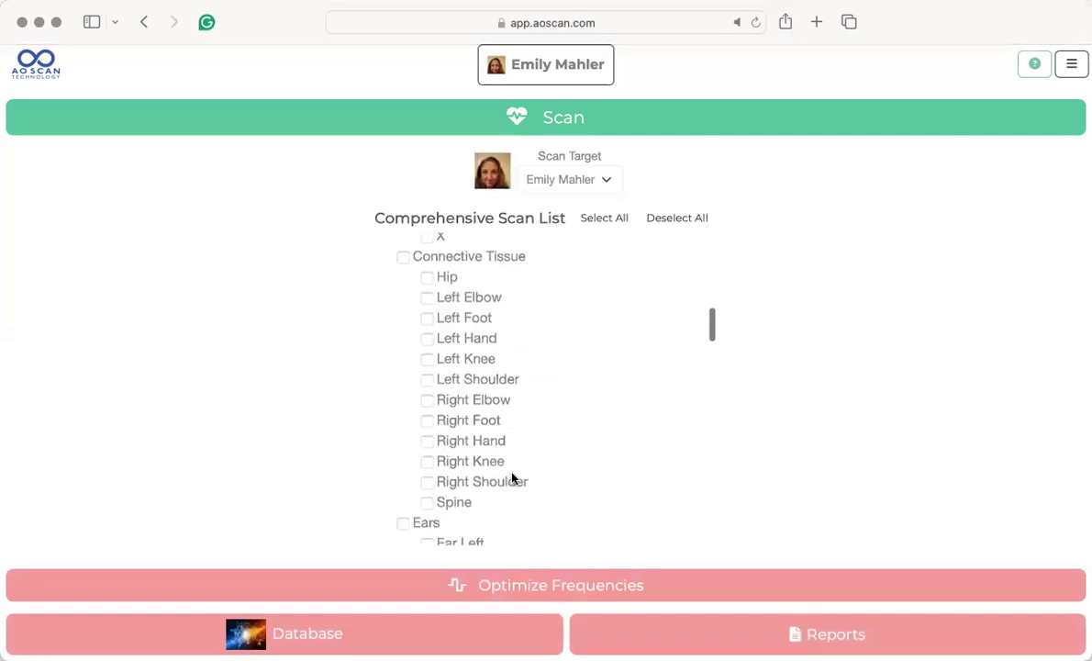
scroll(512, 478, "down", 10)
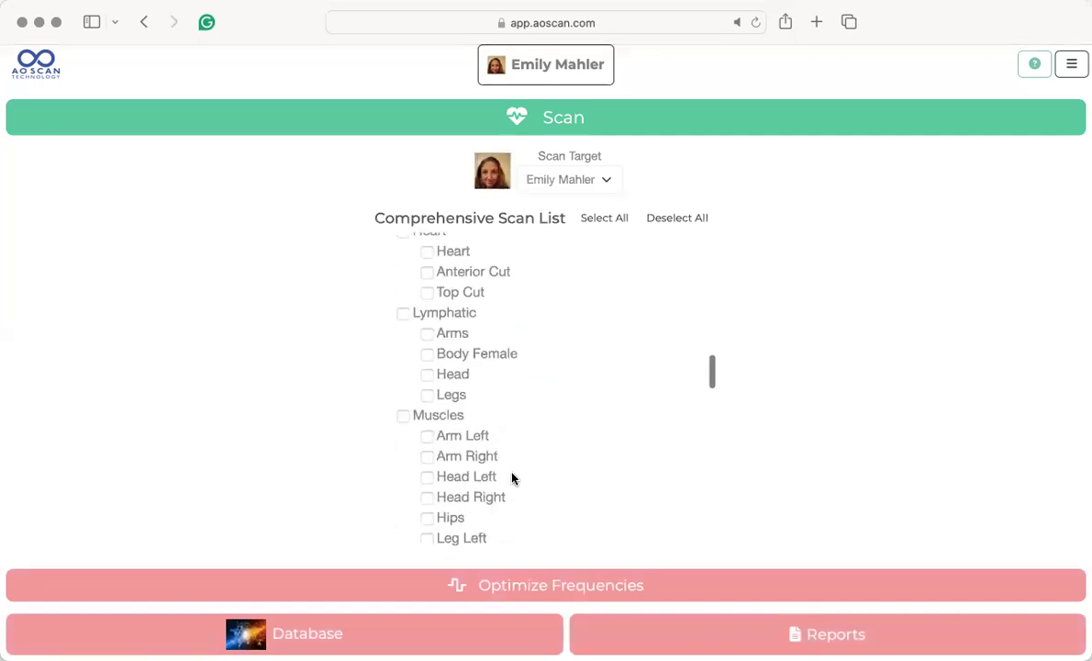
scroll(512, 478, "down", 10)
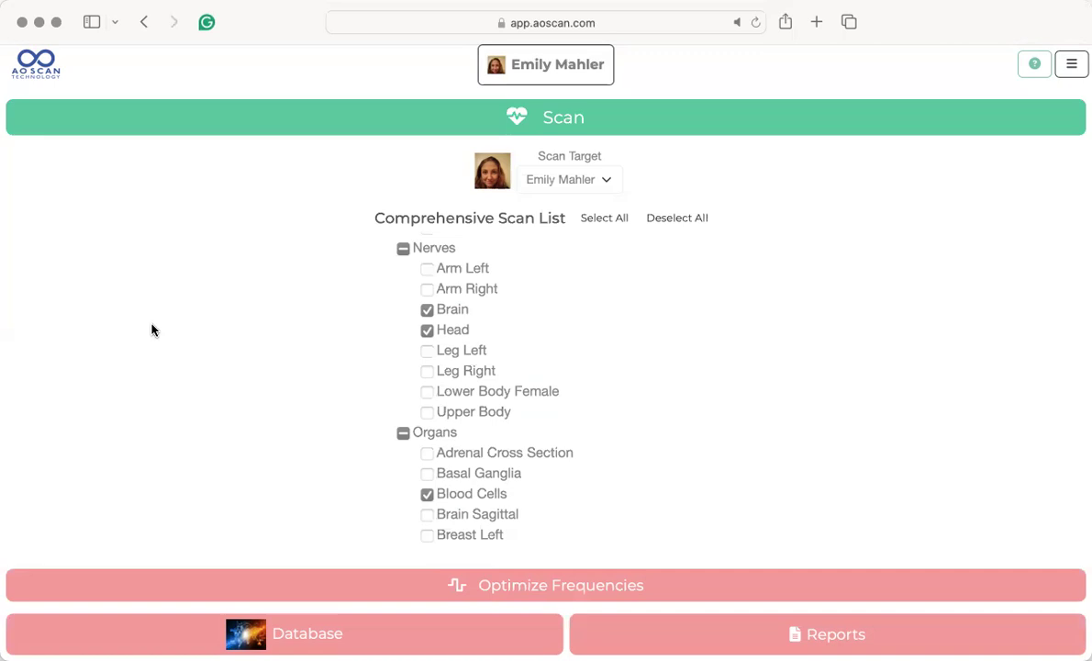
Step: Return to the intelligent scan choices, open the Combined scan and review its scan list from Arteries through Muscles
scroll(210, 323, "left", 5)
scroll(210, 323, "left", 3)
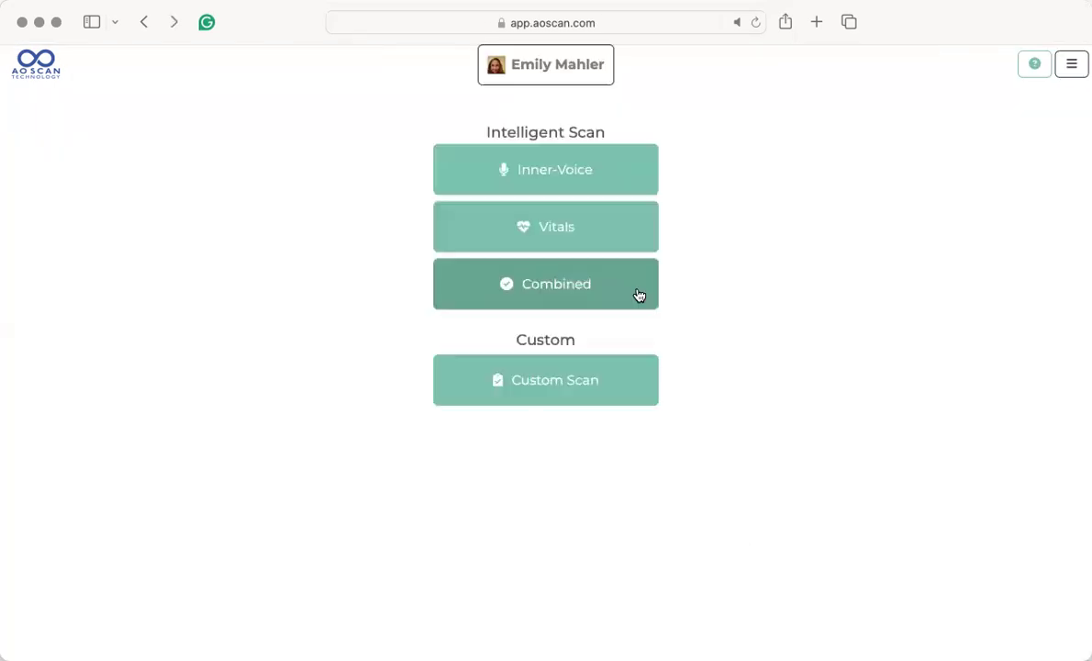
left_click(545, 300)
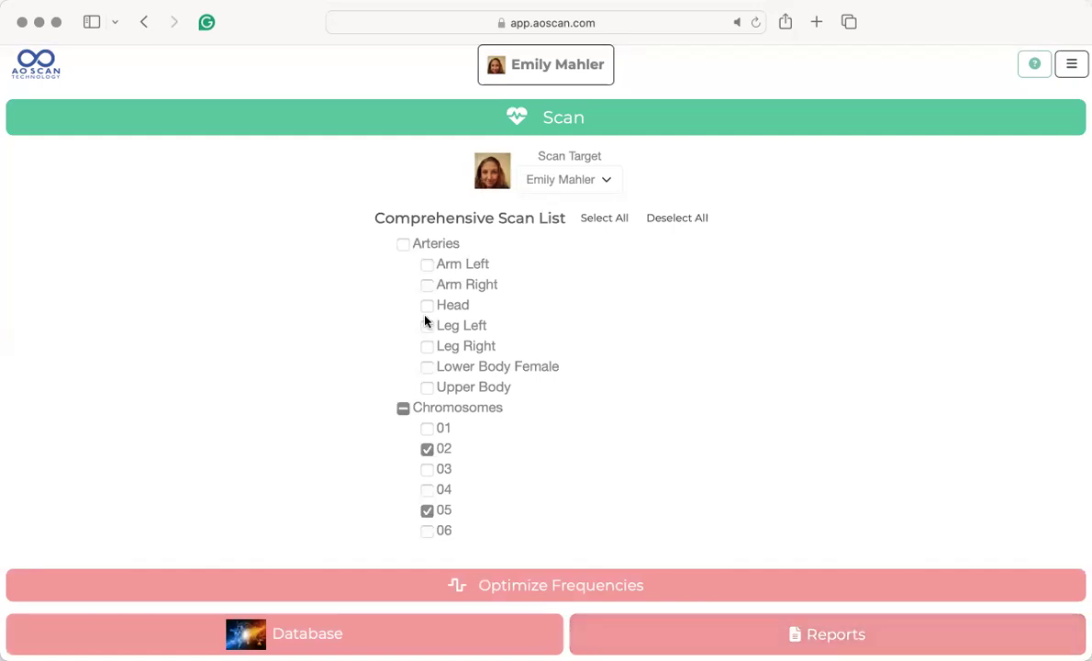
scroll(483, 390, "down", 3)
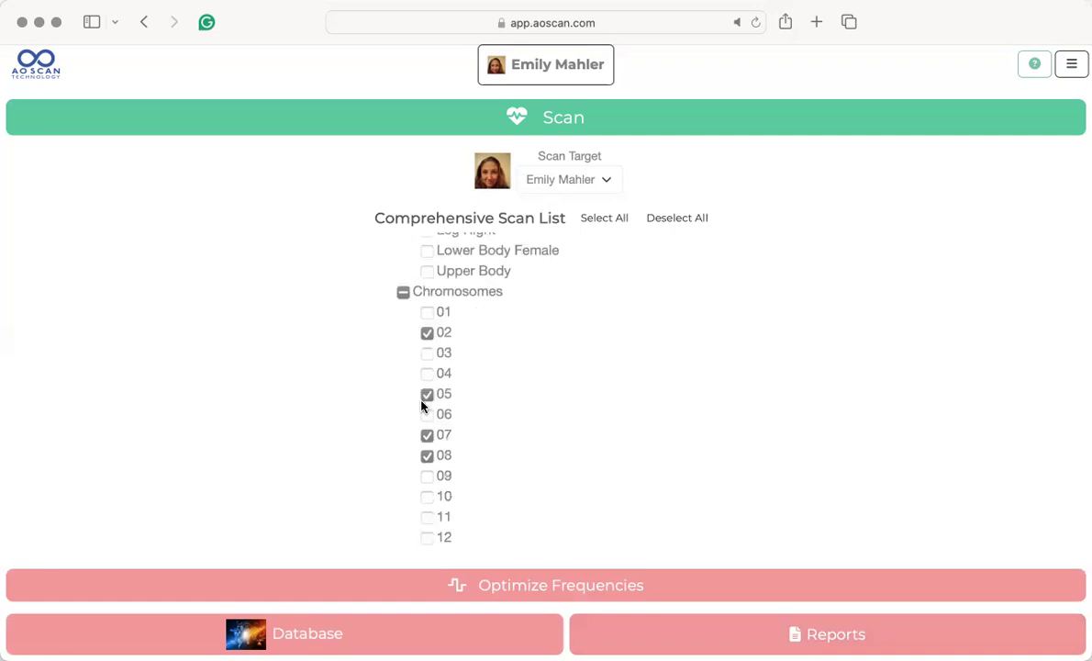
scroll(586, 404, "up", 3)
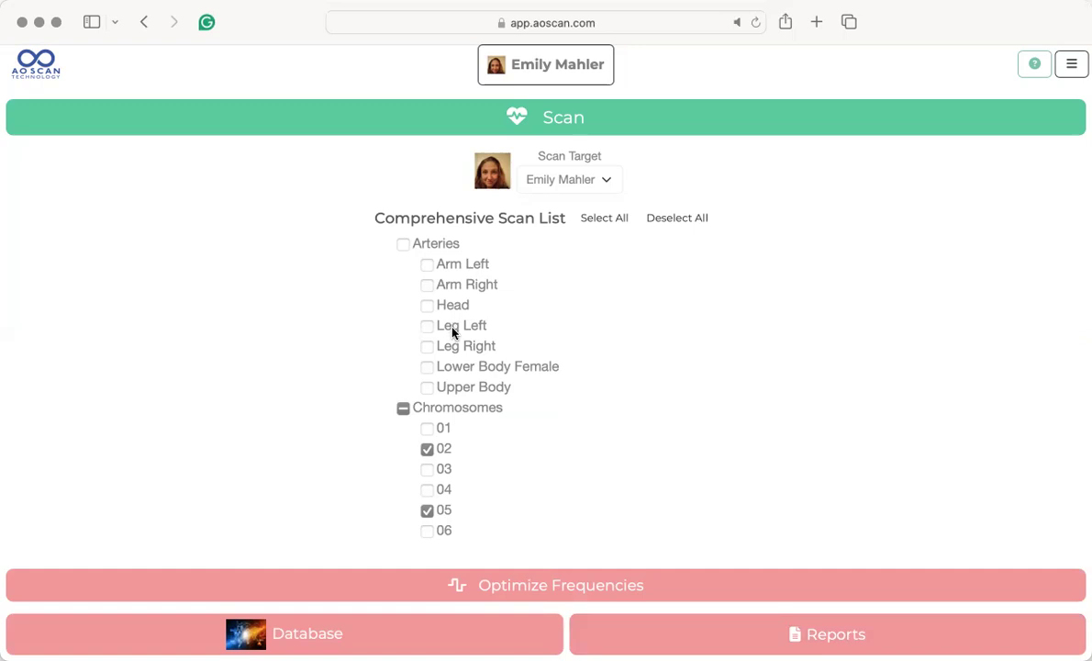
scroll(452, 348, "down", 10)
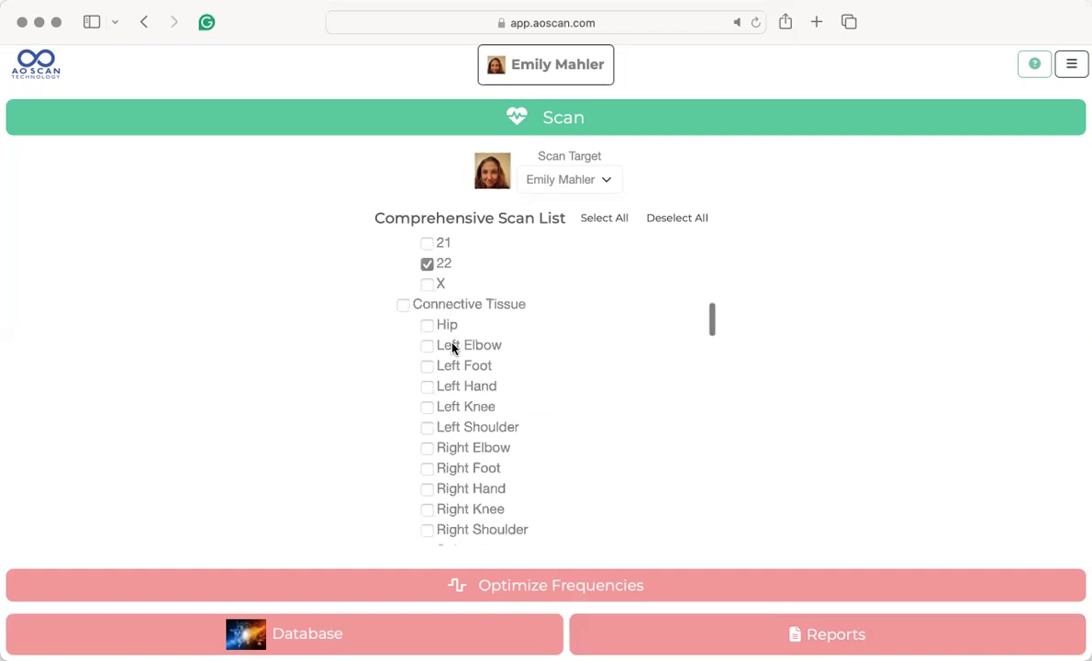
scroll(452, 385, "down", 1)
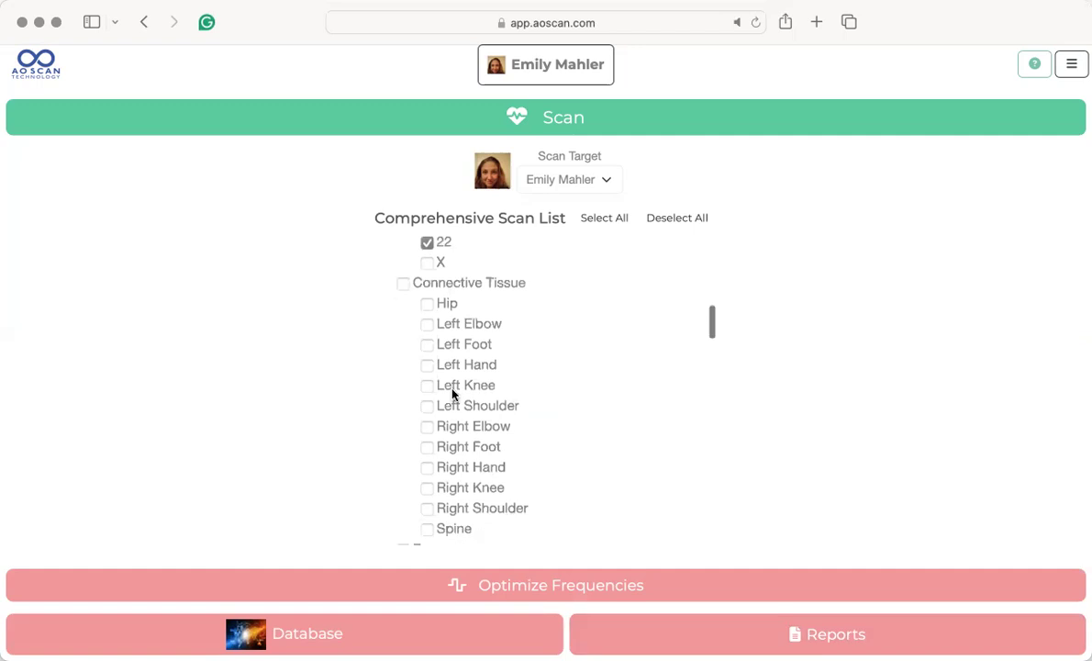
scroll(456, 508, "down", 5)
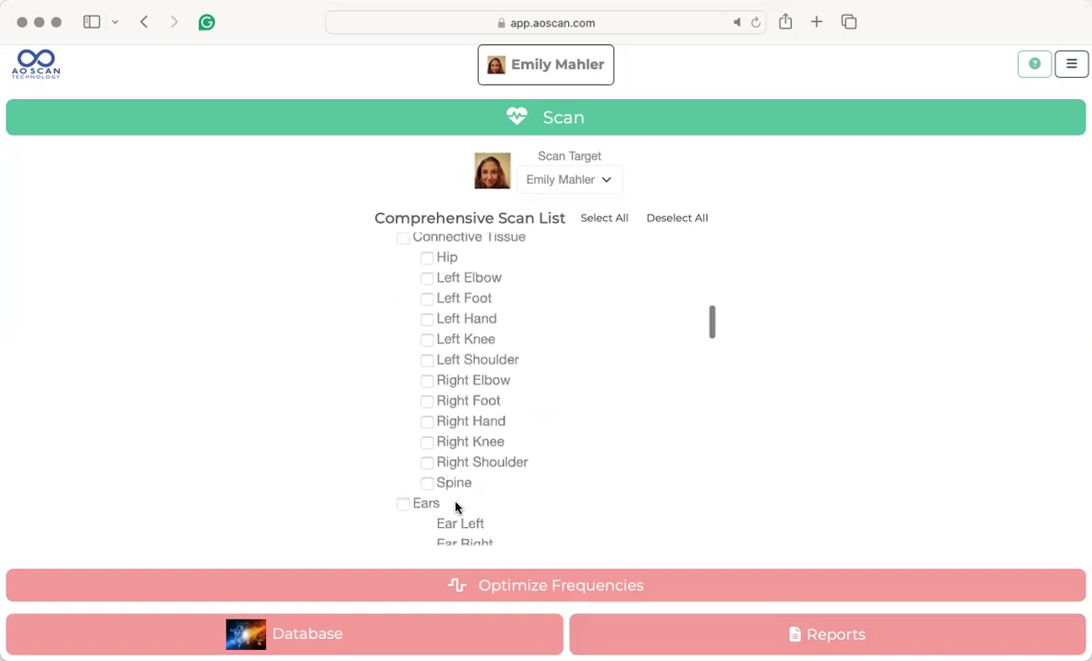
scroll(456, 507, "down", 6)
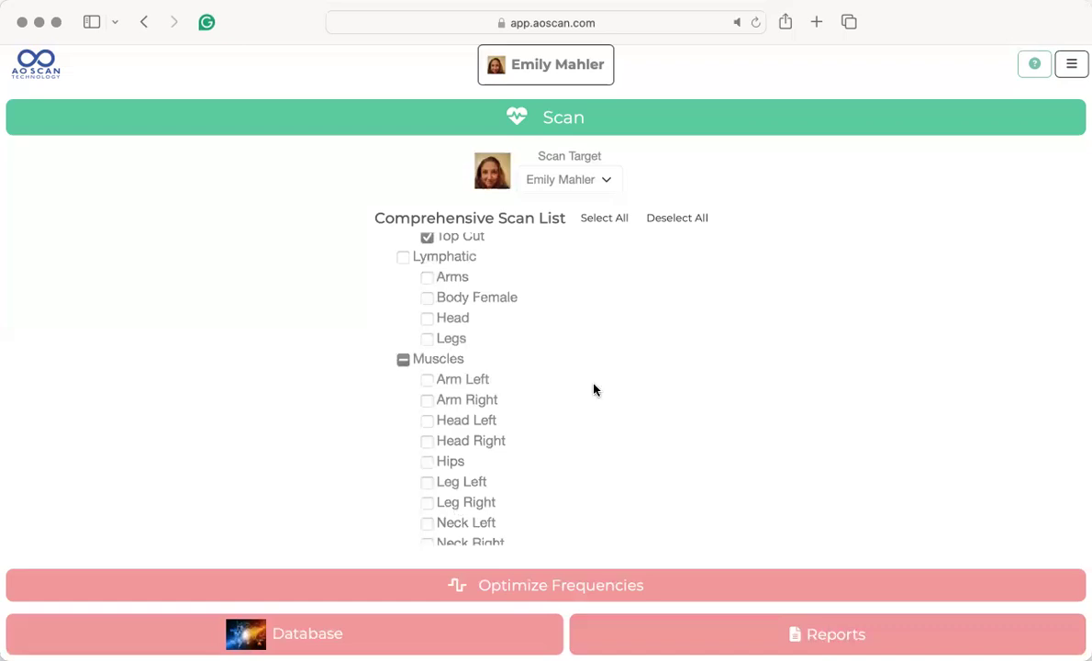
scroll(442, 326, "up", 20)
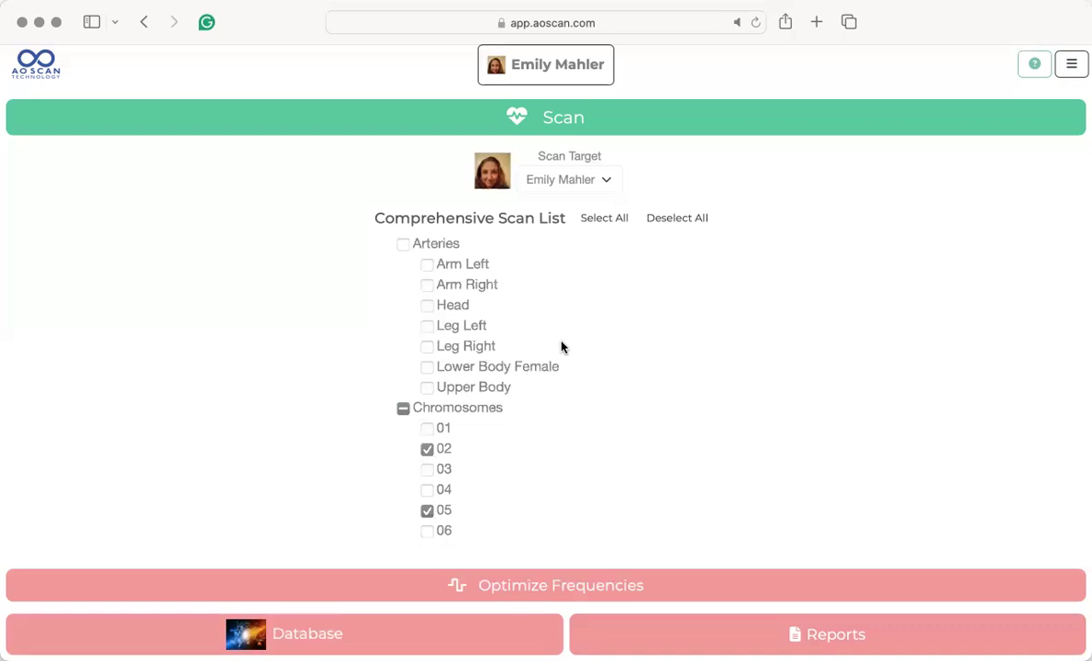
Step: Open the comprehensive scan's image report and examine the Heart, Anterior Cut and Top Cut sections
left_click(692, 644)
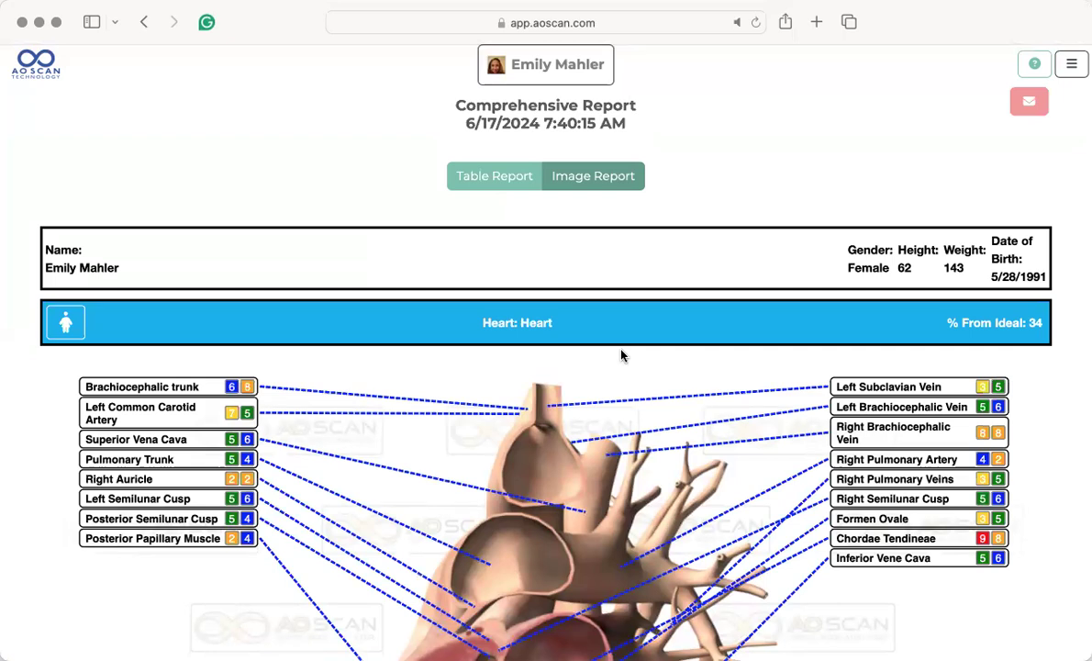
scroll(621, 356, "down", 2)
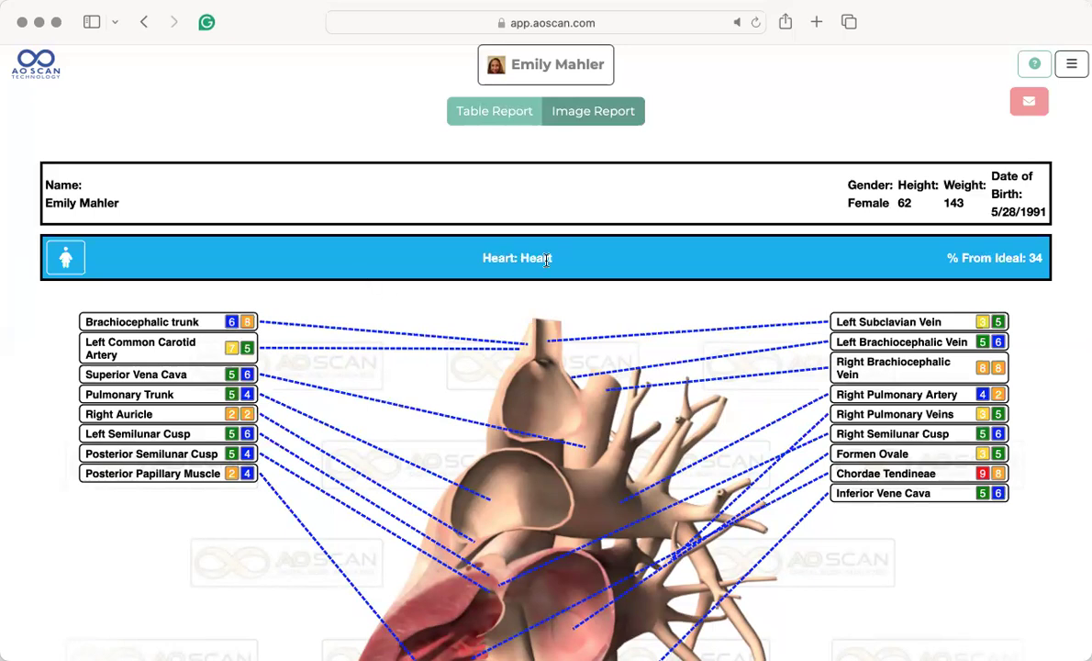
left_click(63, 260)
scroll(826, 419, "down", 3)
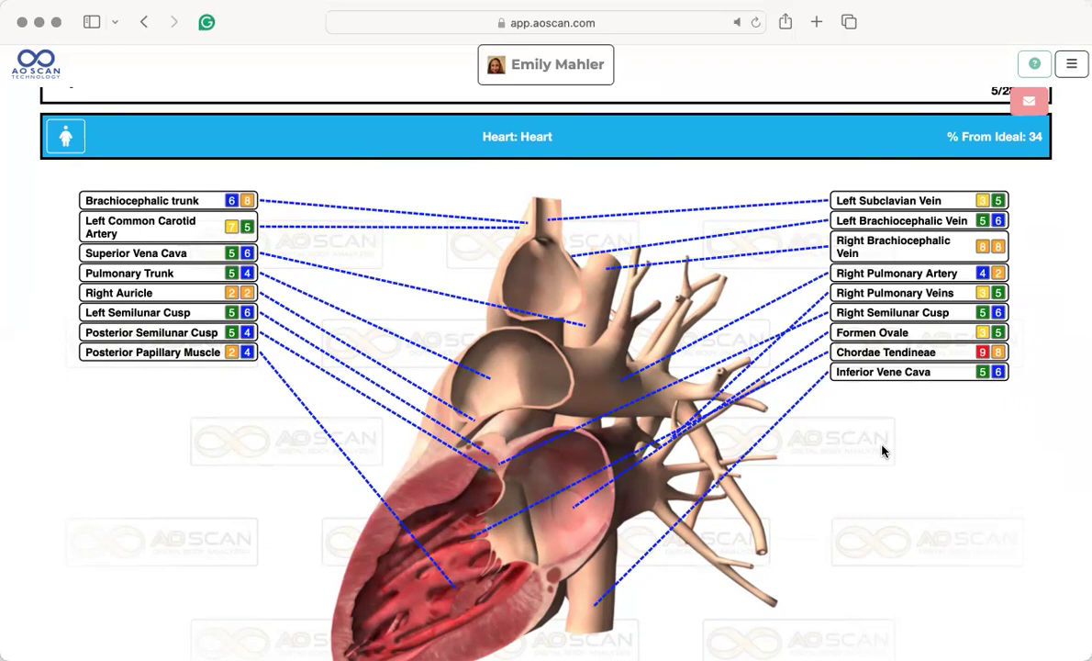
scroll(882, 450, "down", 10)
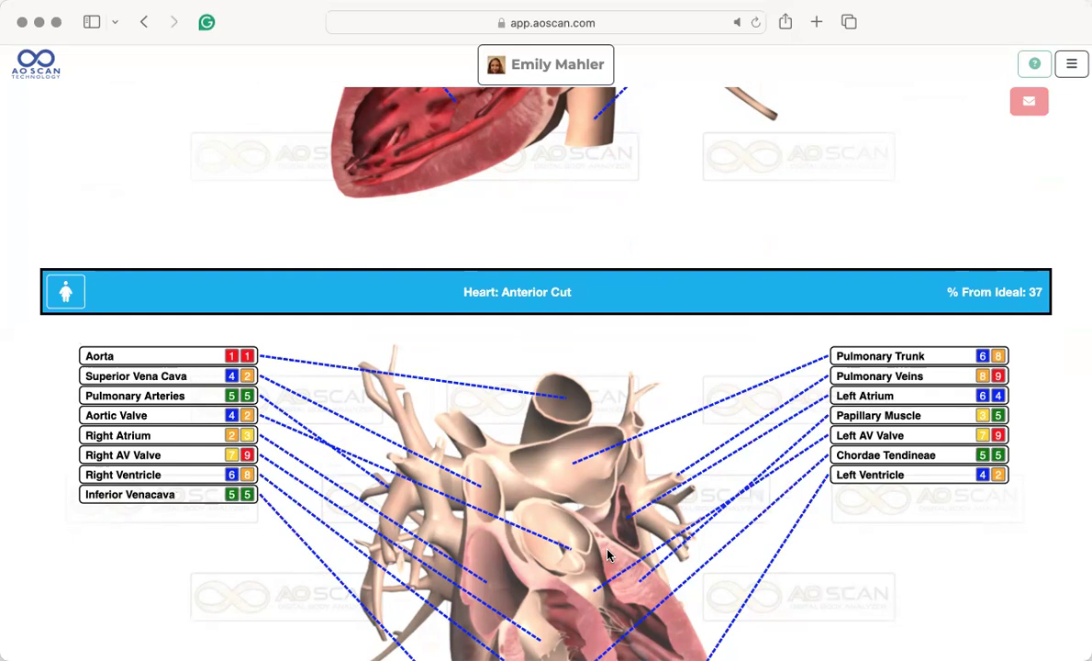
scroll(606, 555, "up", 5)
scroll(743, 549, "down", 5)
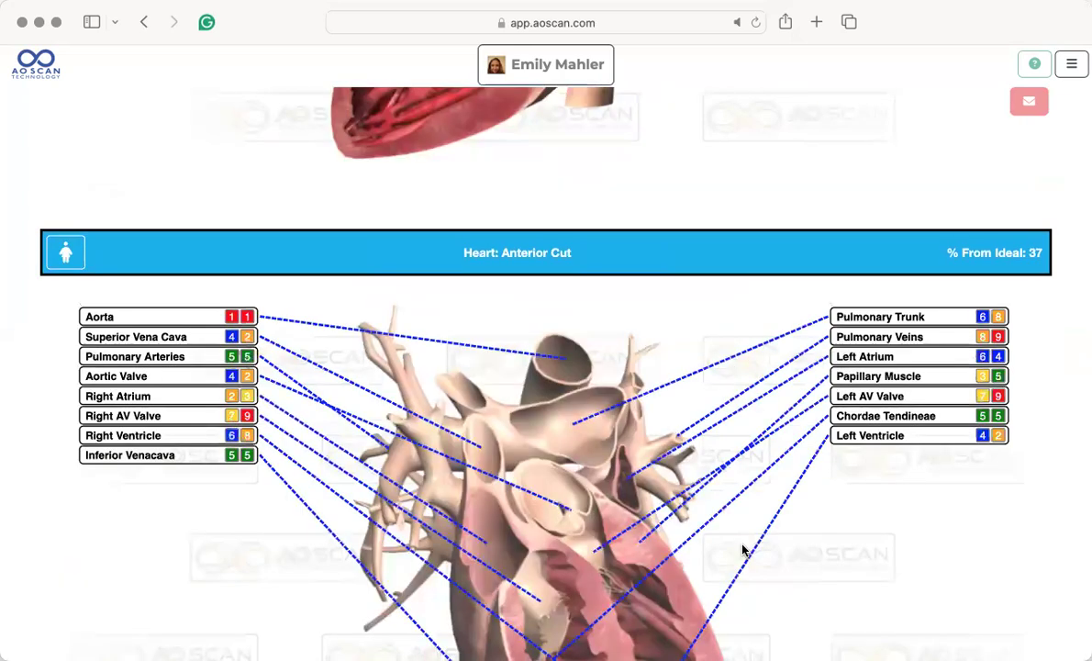
scroll(743, 550, "down", 5)
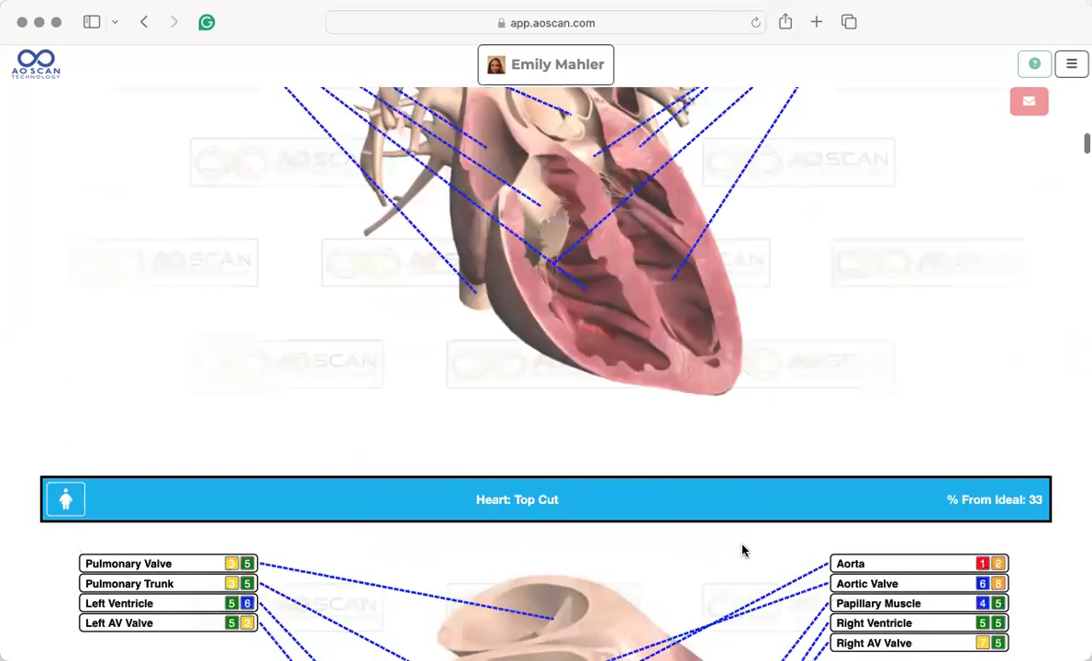
Step: Examine the organ sections of the image report, including Reproductive Female, Small Intestine Wall, Thyroid Cross Section, Urinary and Digestive
scroll(743, 550, "down", 10)
scroll(744, 549, "down", 3)
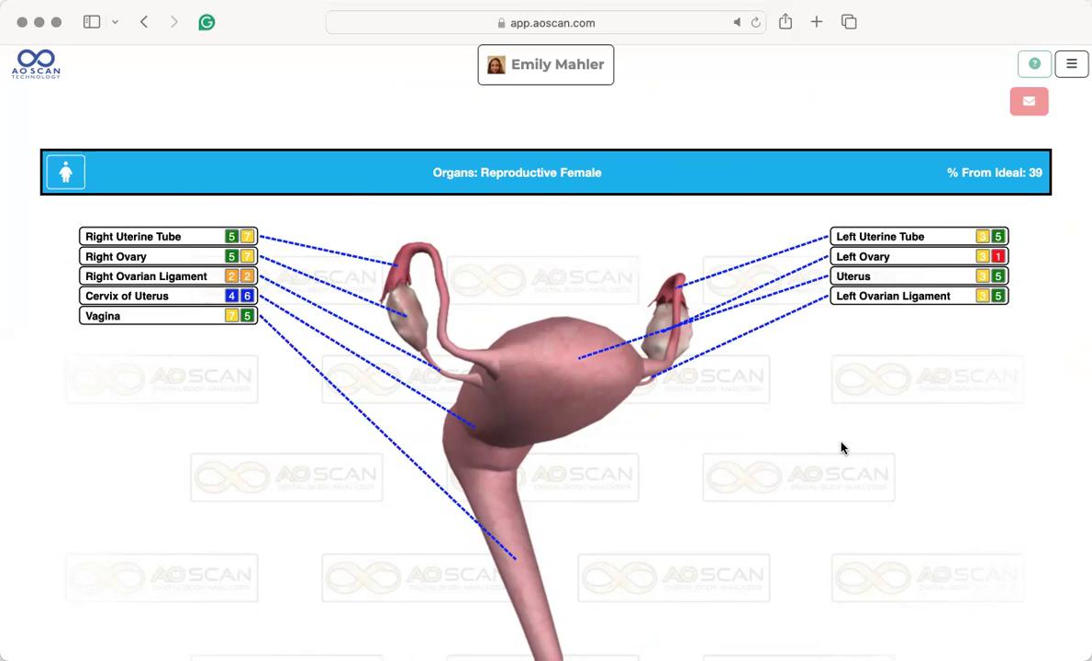
scroll(842, 448, "down", 5)
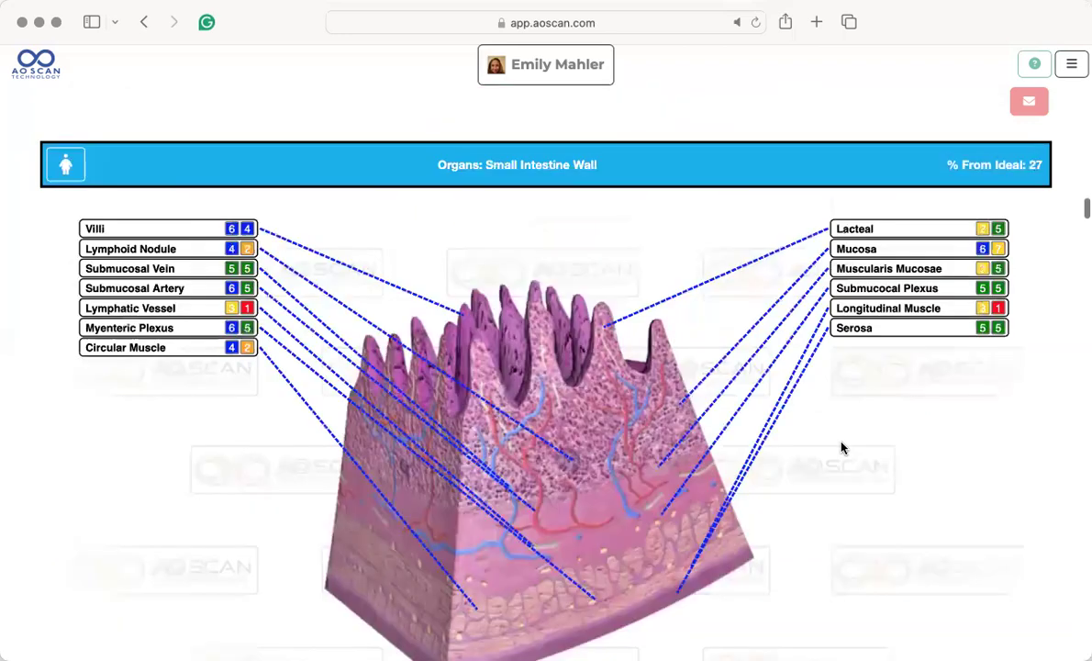
scroll(843, 447, "down", 5)
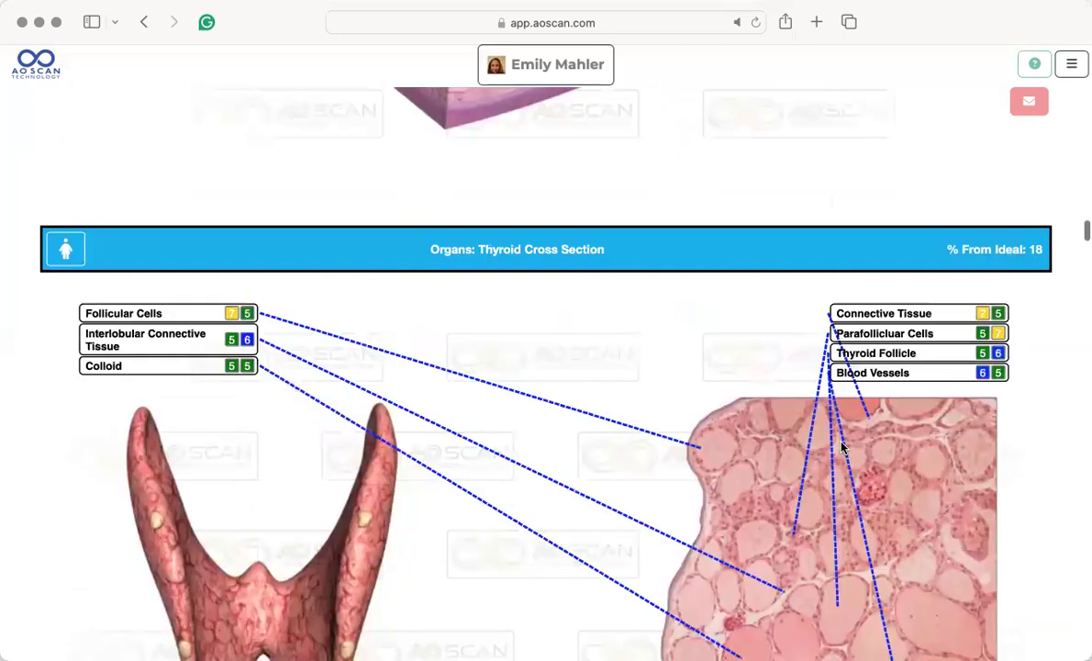
scroll(842, 447, "down", 2)
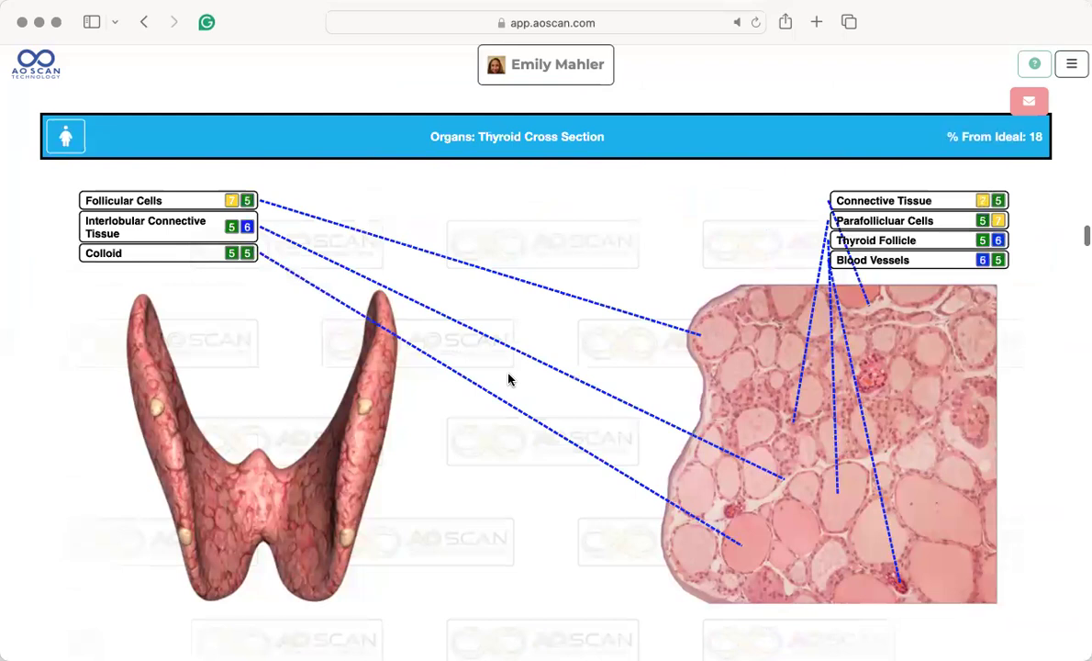
scroll(511, 378, "down", 5)
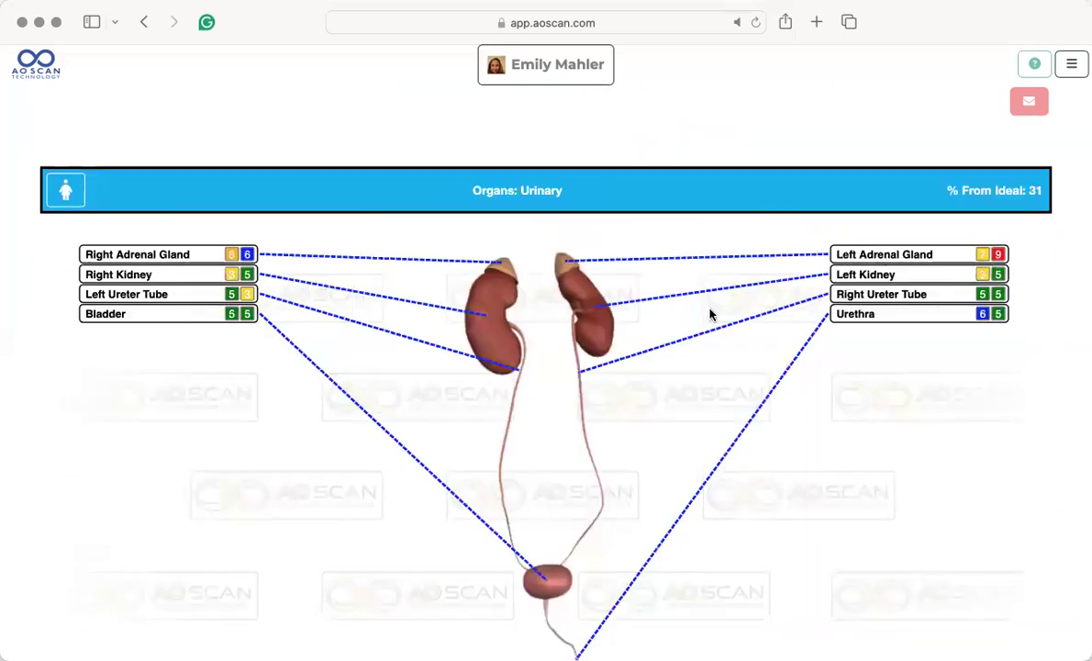
scroll(709, 314, "down", 1)
scroll(709, 314, "down", 5)
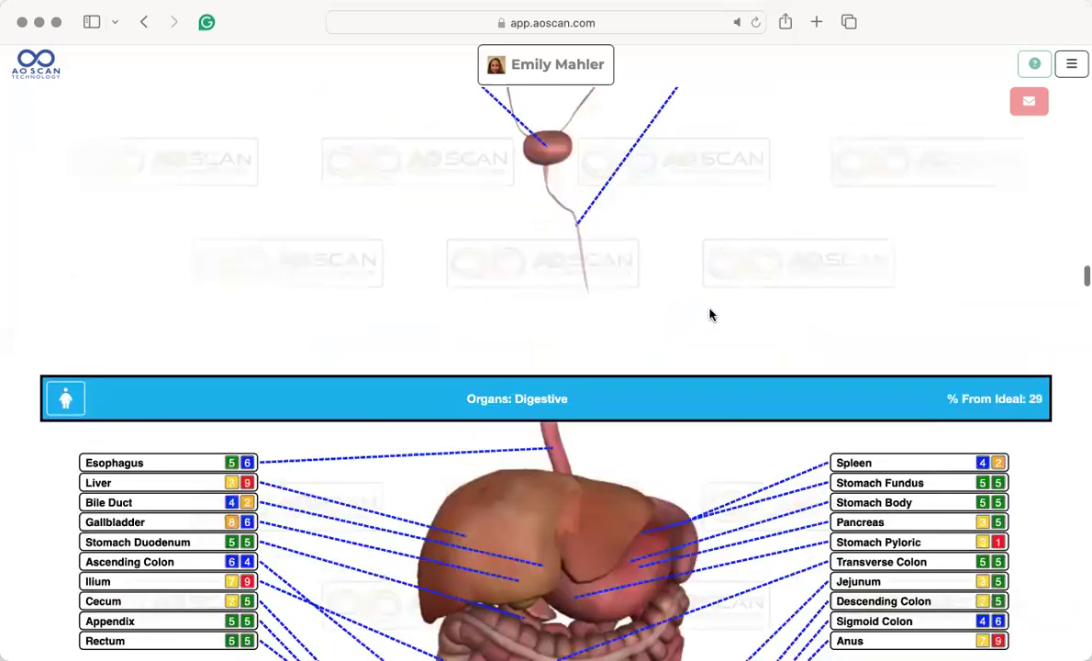
scroll(709, 314, "down", 2)
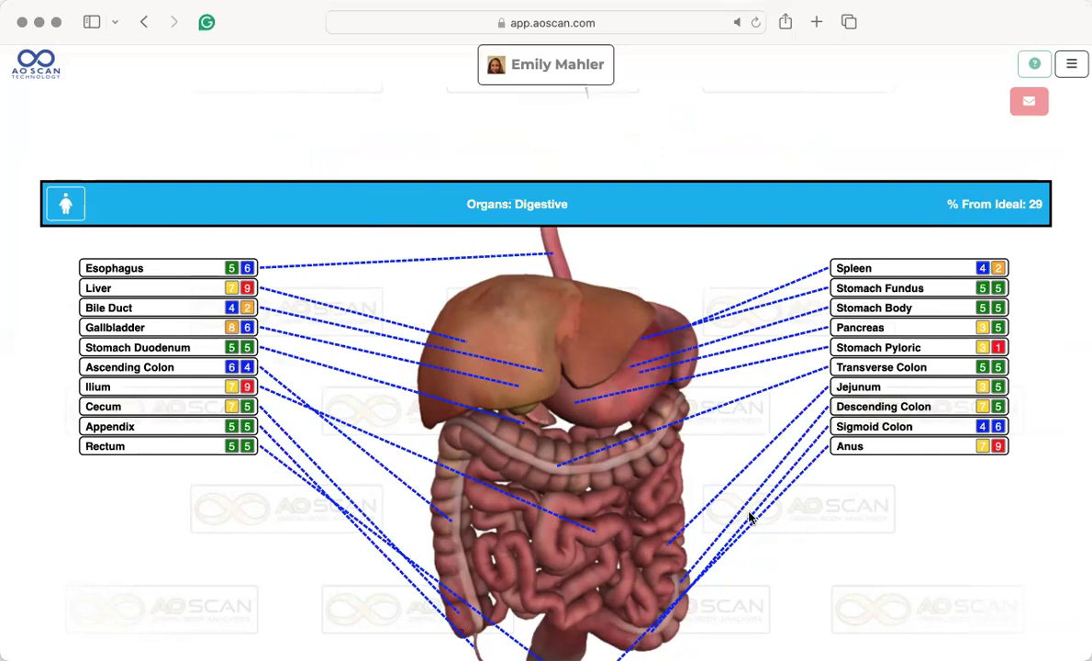
scroll(750, 517, "down", 1)
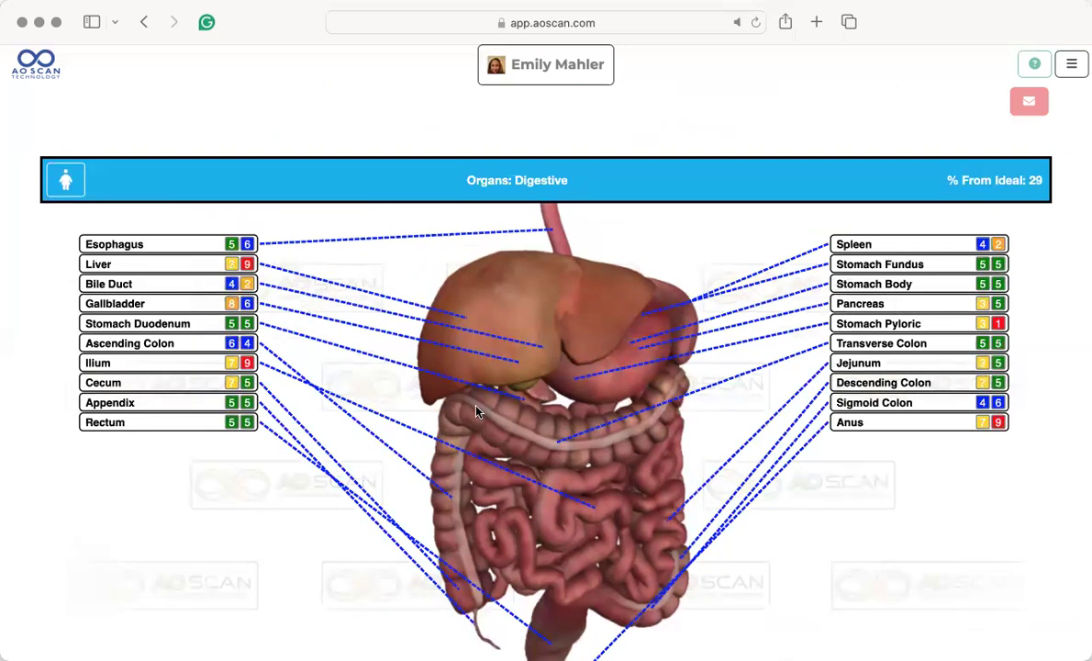
Step: Examine the image report's organ sections from Digestive and Large Intestine Cross Section through Mitochondria, Neck and Rectum Wall
scroll(476, 413, "down", 1)
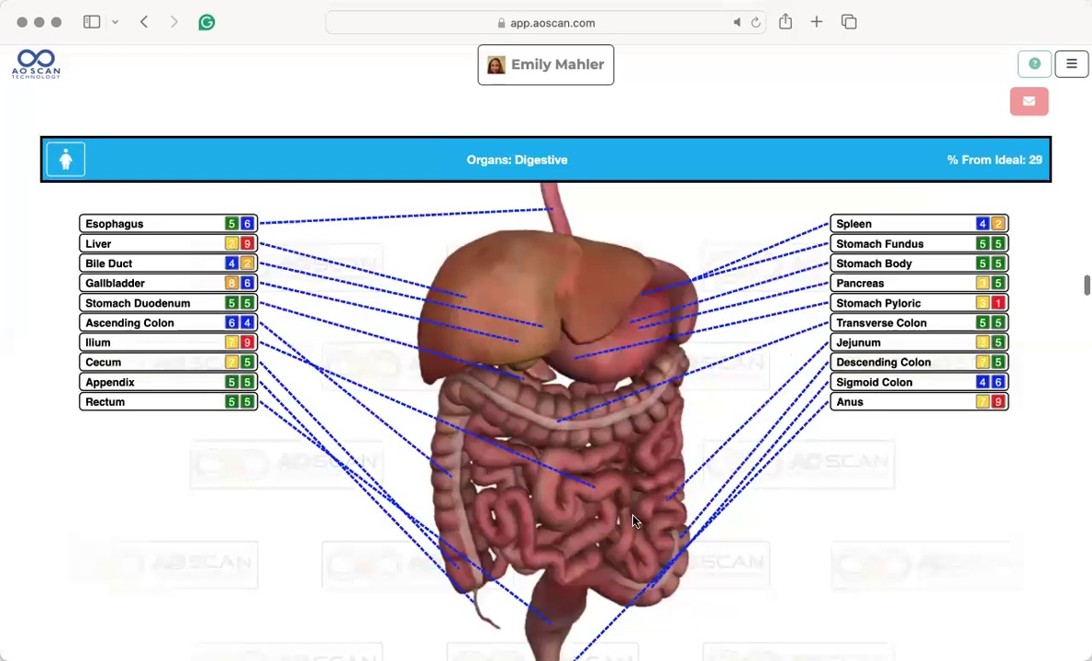
scroll(589, 478, "down", 10)
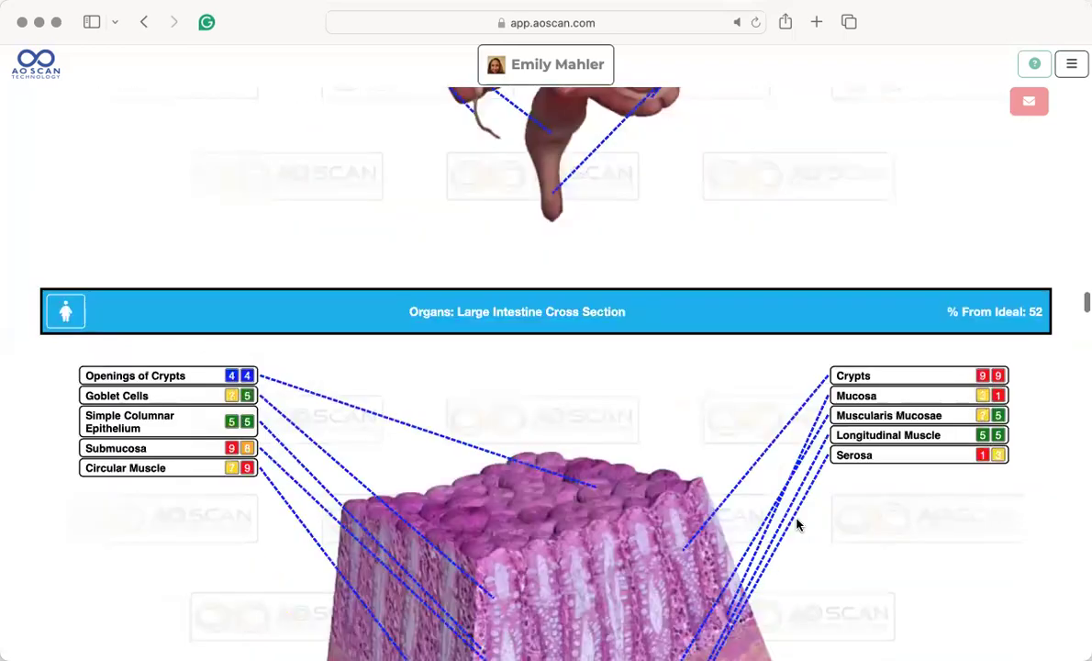
scroll(796, 524, "down", 3)
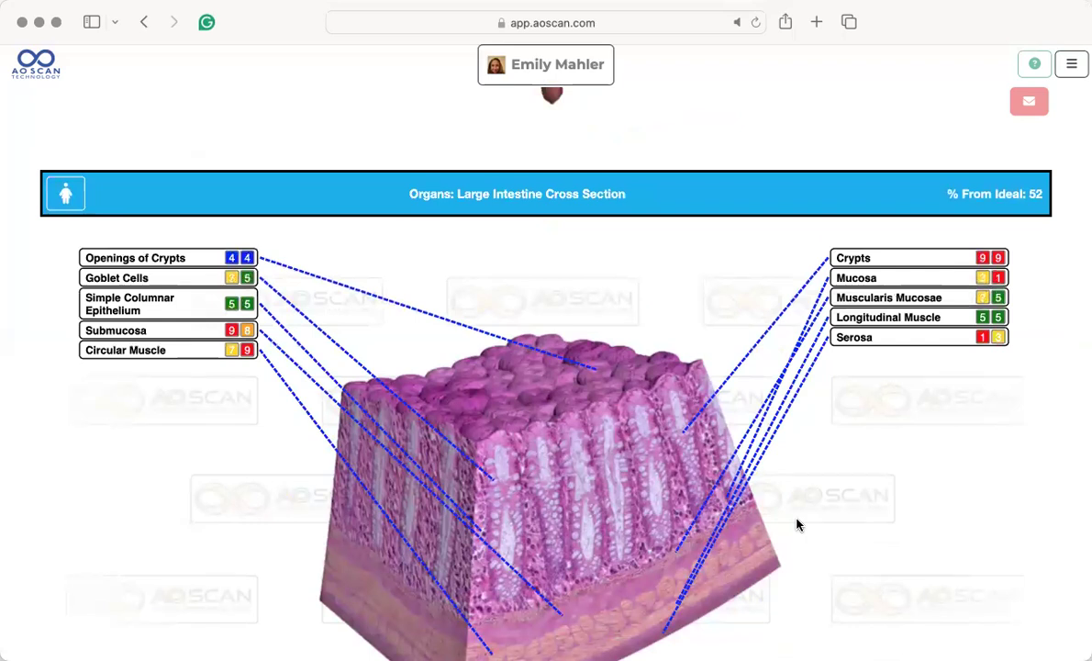
scroll(796, 524, "down", 2)
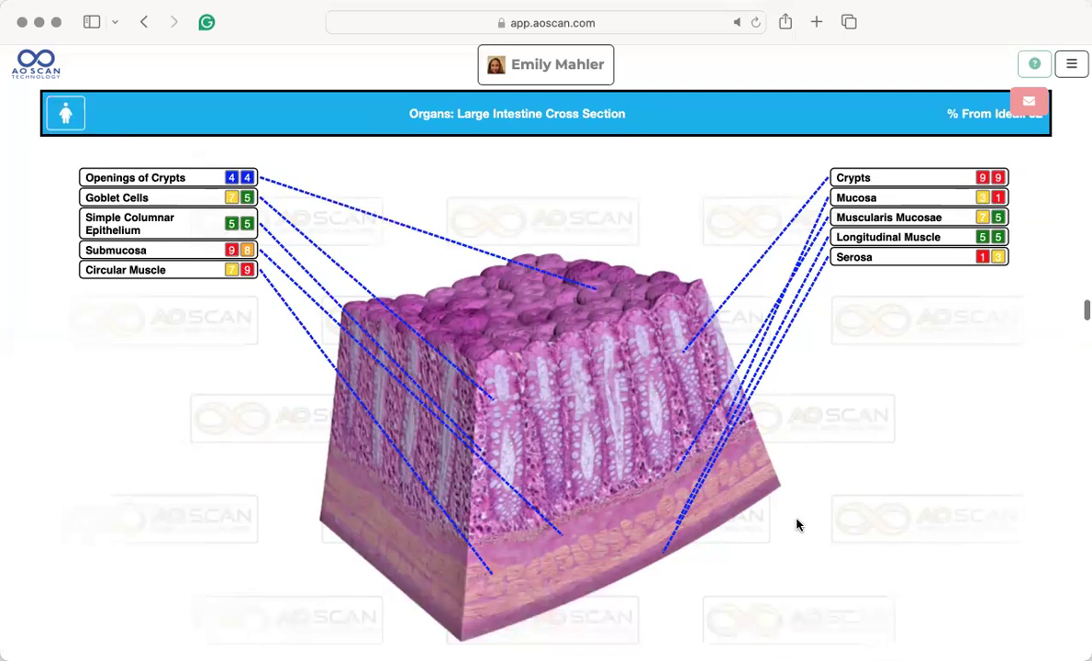
scroll(796, 524, "down", 14)
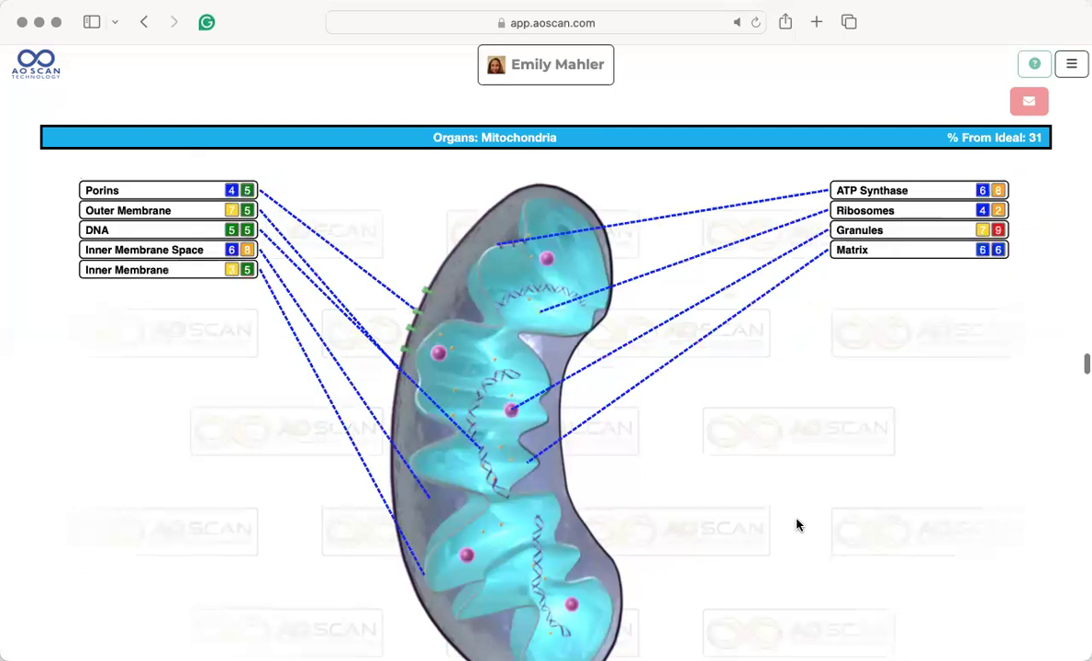
scroll(796, 524, "down", 10)
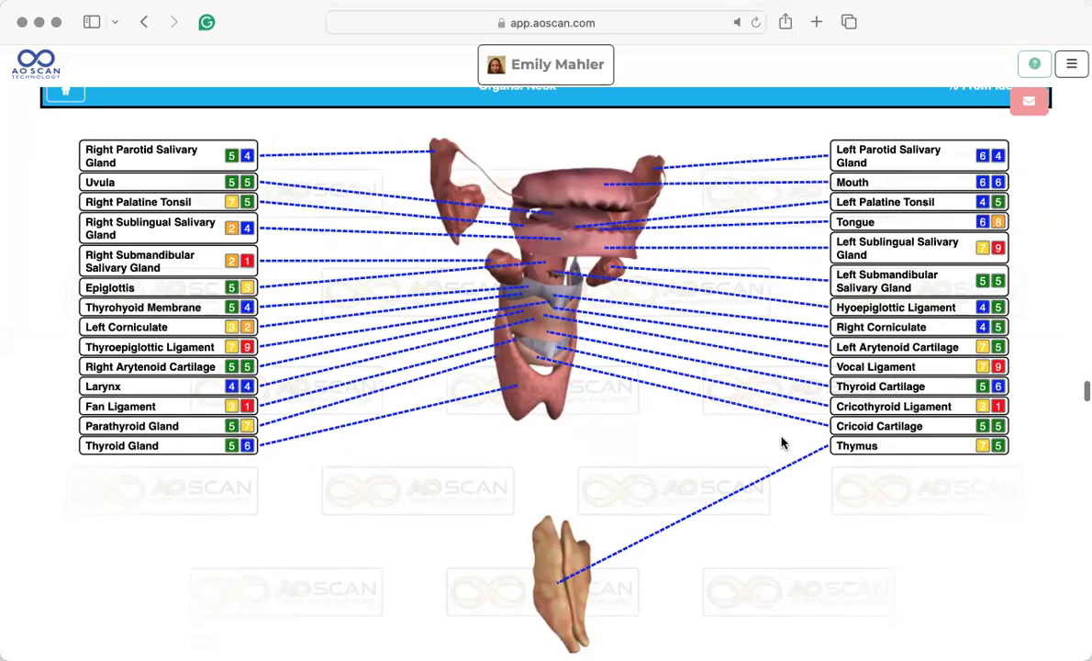
scroll(896, 387, "down", 2)
scroll(897, 386, "down", 5)
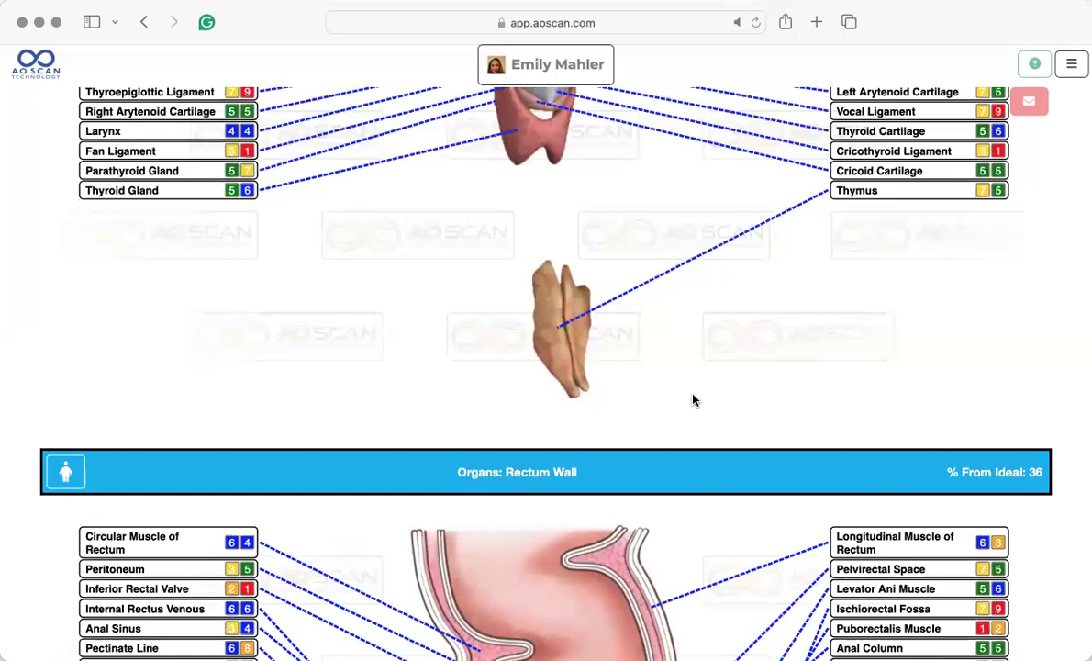
scroll(692, 399, "down", 1)
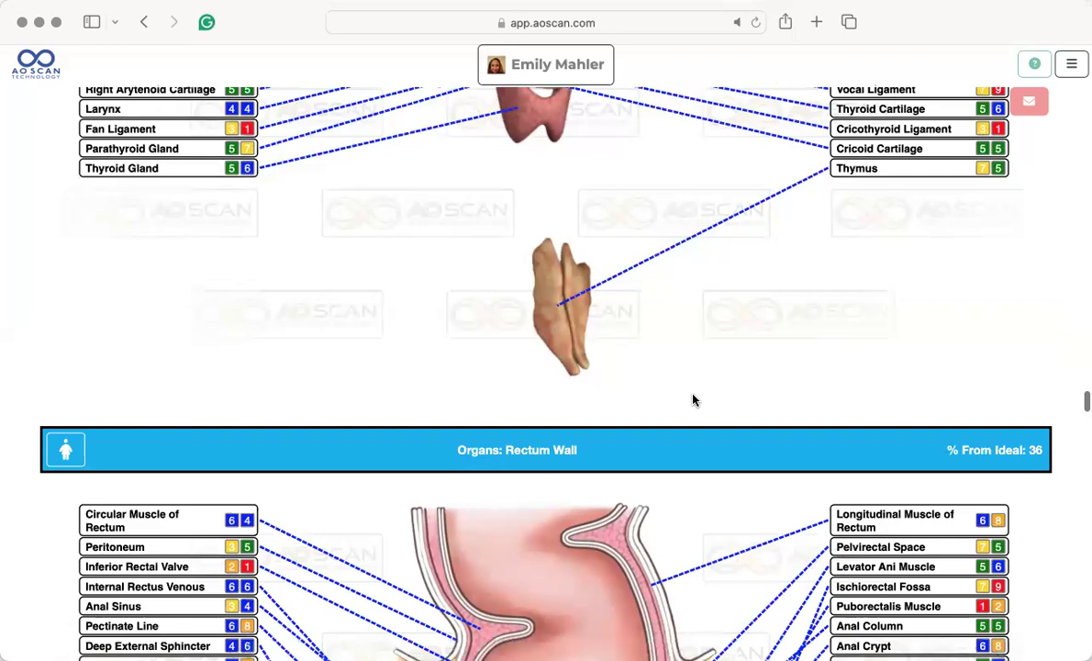
Step: Examine the image report's Lymphatic Body Female, right eye and Chromosomes sections, and return to the comprehensive scan list
scroll(693, 399, "down", 10)
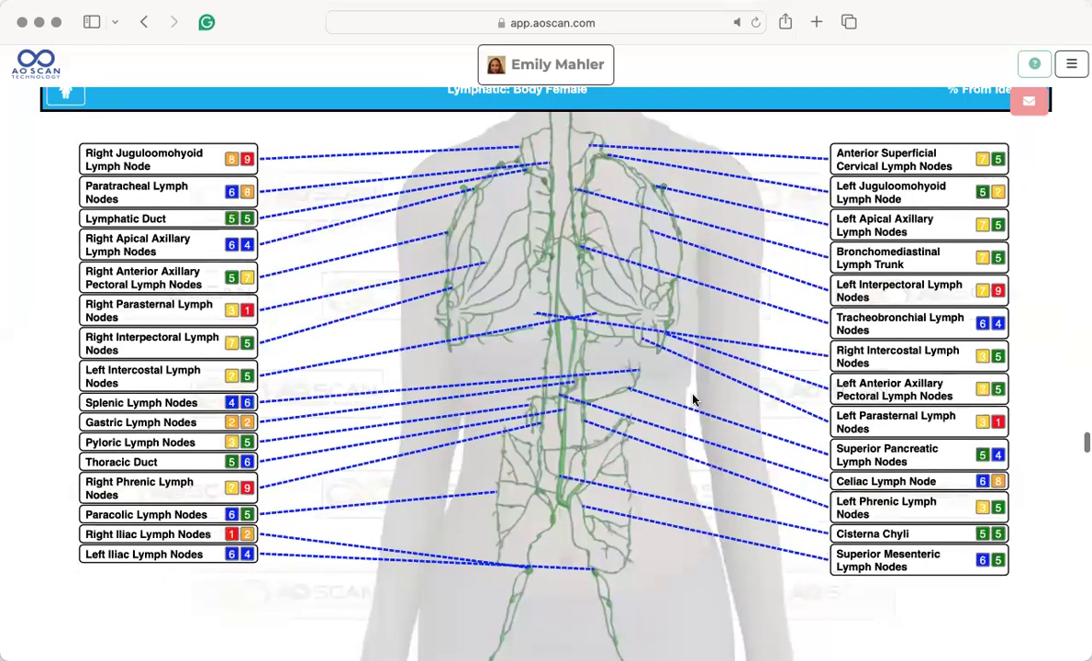
scroll(692, 400, "up", 2)
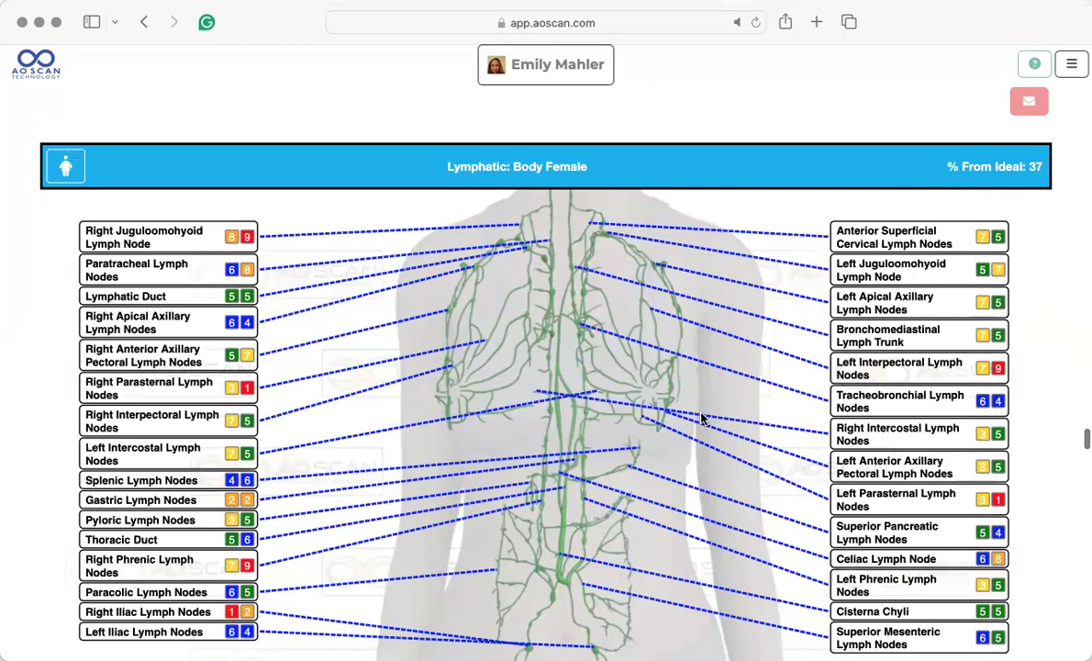
scroll(777, 336, "down", 10)
scroll(474, 328, "down", 2)
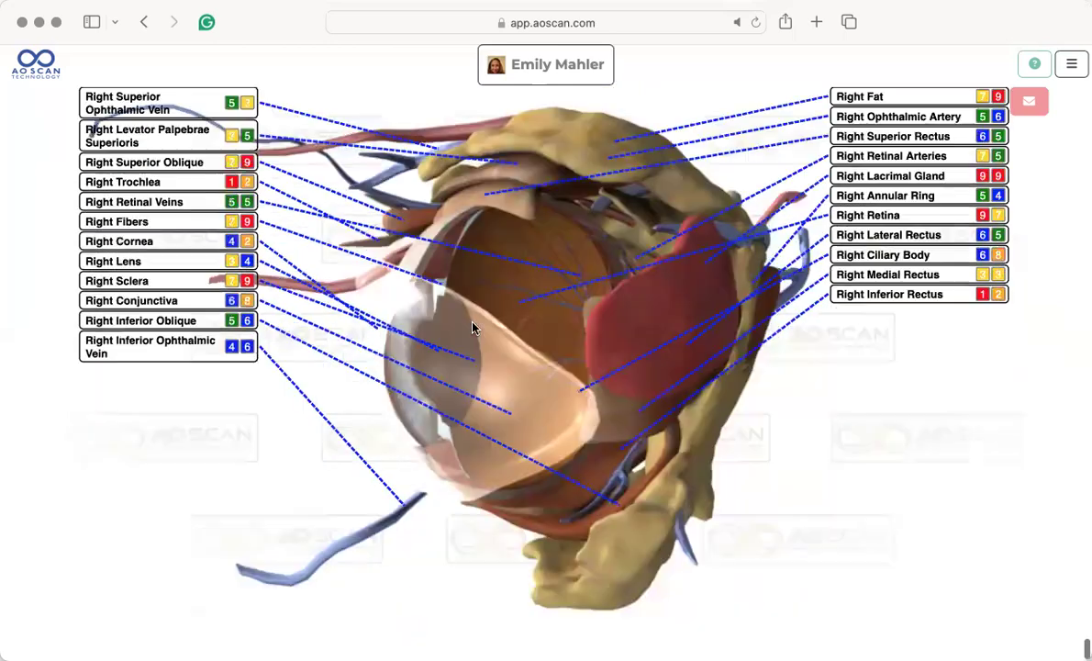
scroll(474, 328, "down", 10)
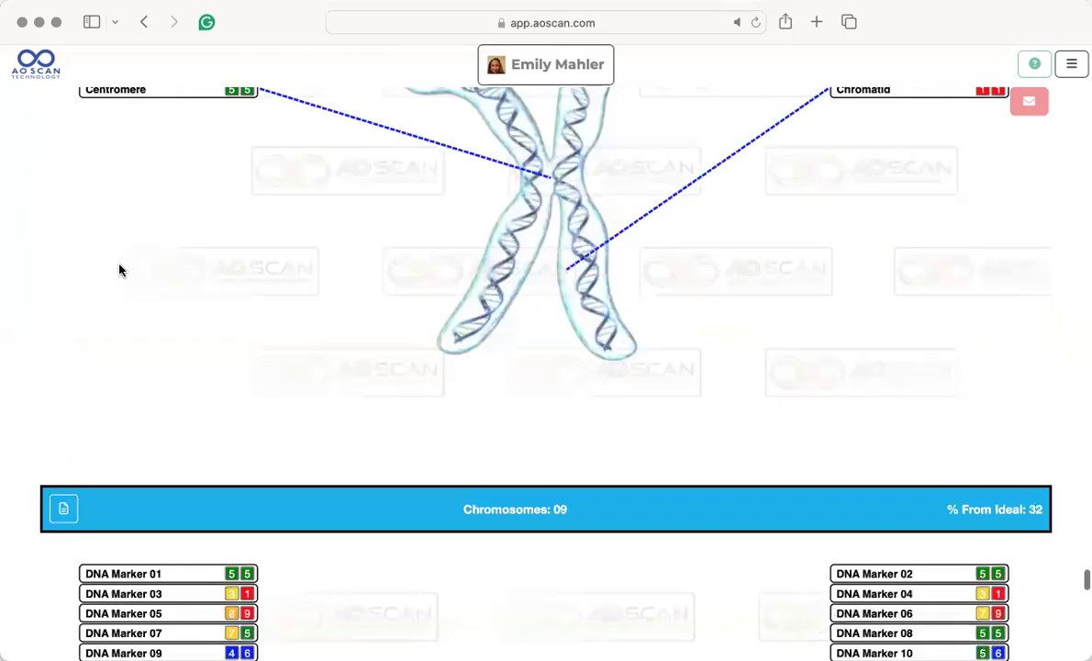
scroll(118, 270, "up", 15)
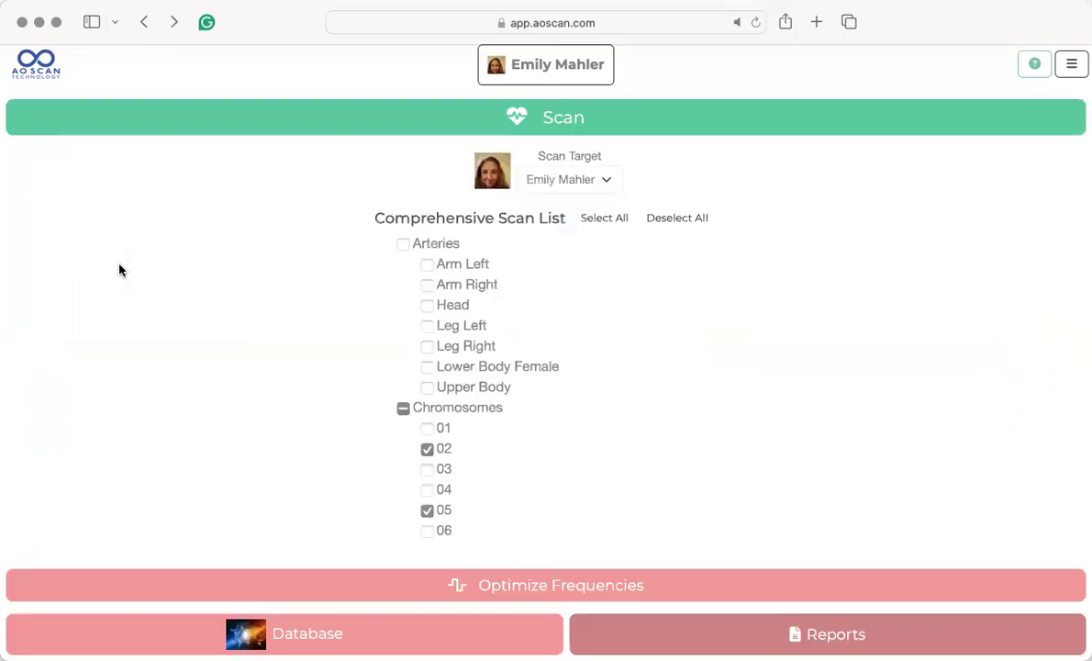
Step: Open the comprehensive scan's database analysis and show its results by term
left_click(152, 638)
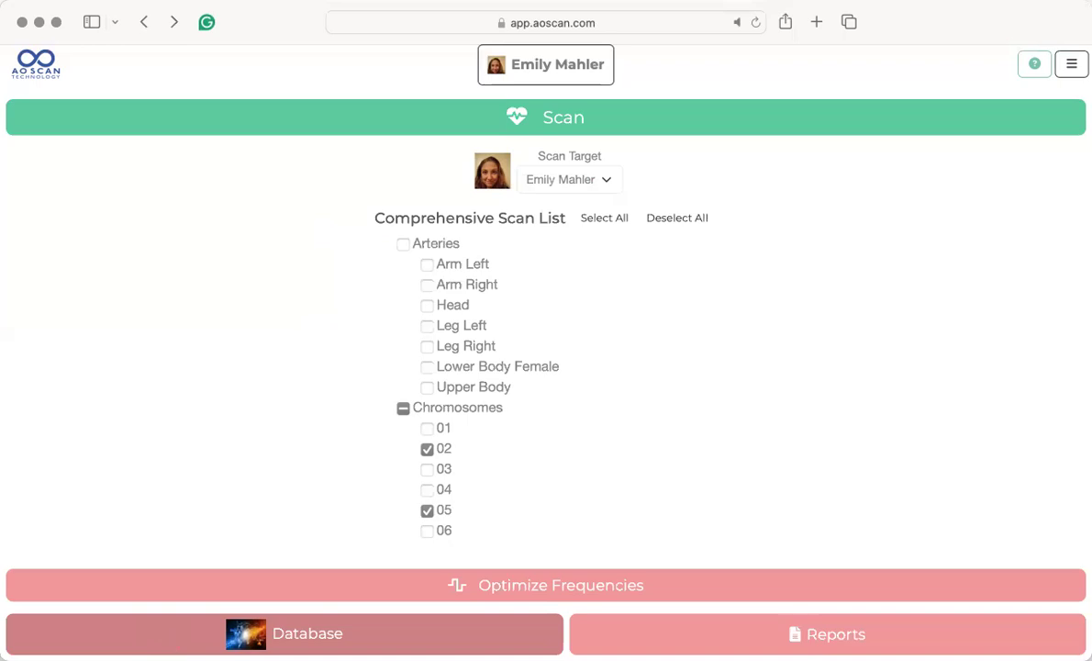
left_click(180, 639)
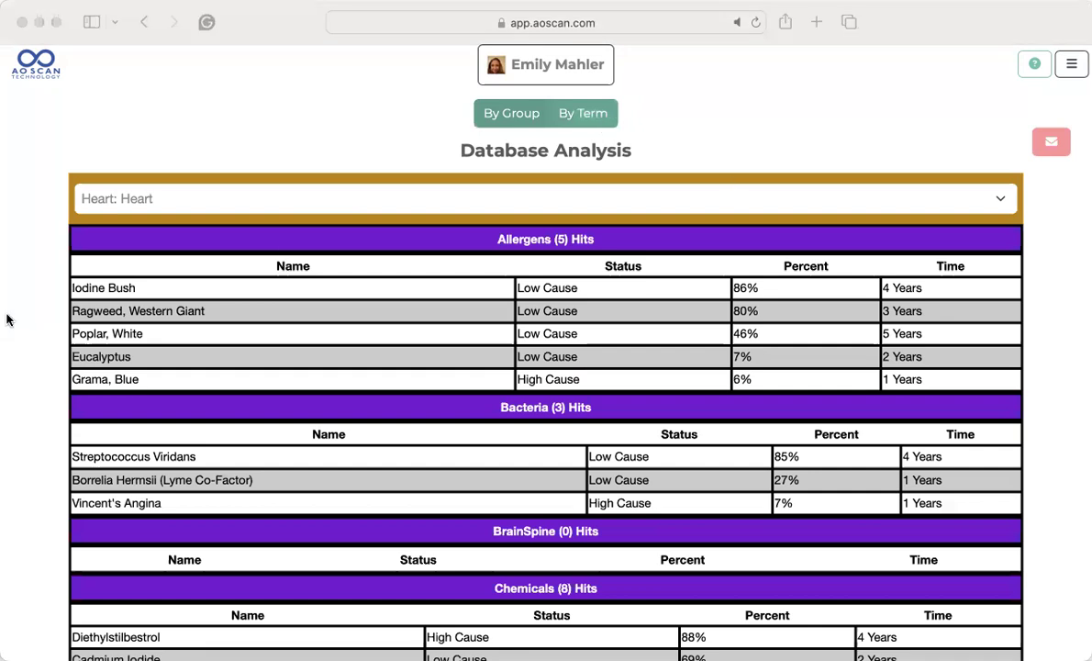
left_click(584, 114)
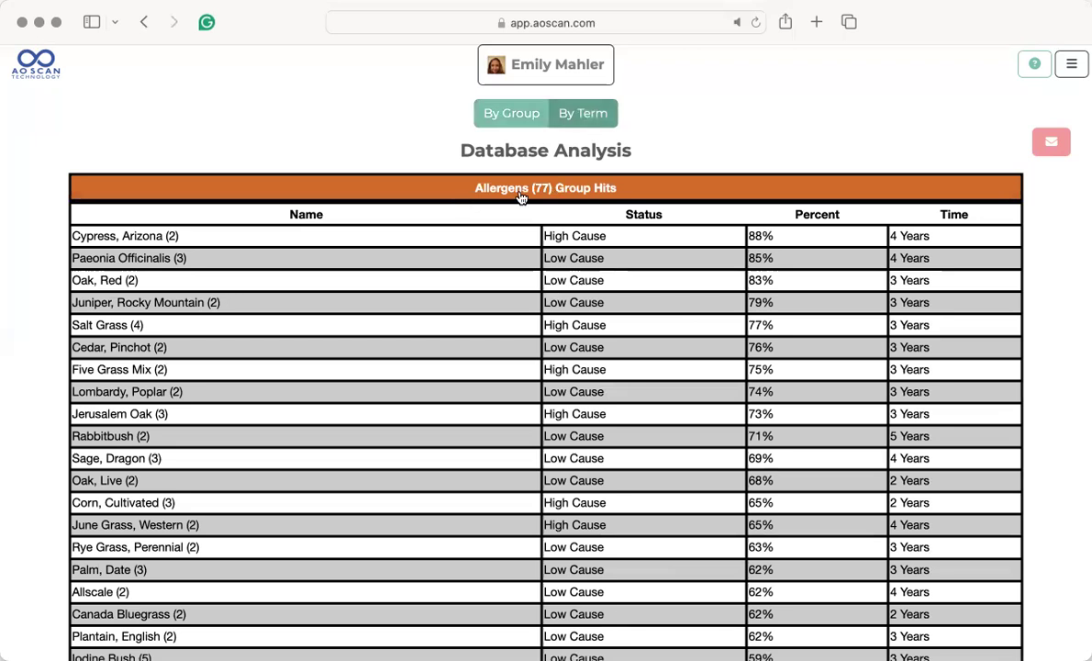
Step: Review the Allergens and Bacteria group hits, and view and close the details of Enterococcus Faecalis / Faecium
scroll(520, 197, "down", 20)
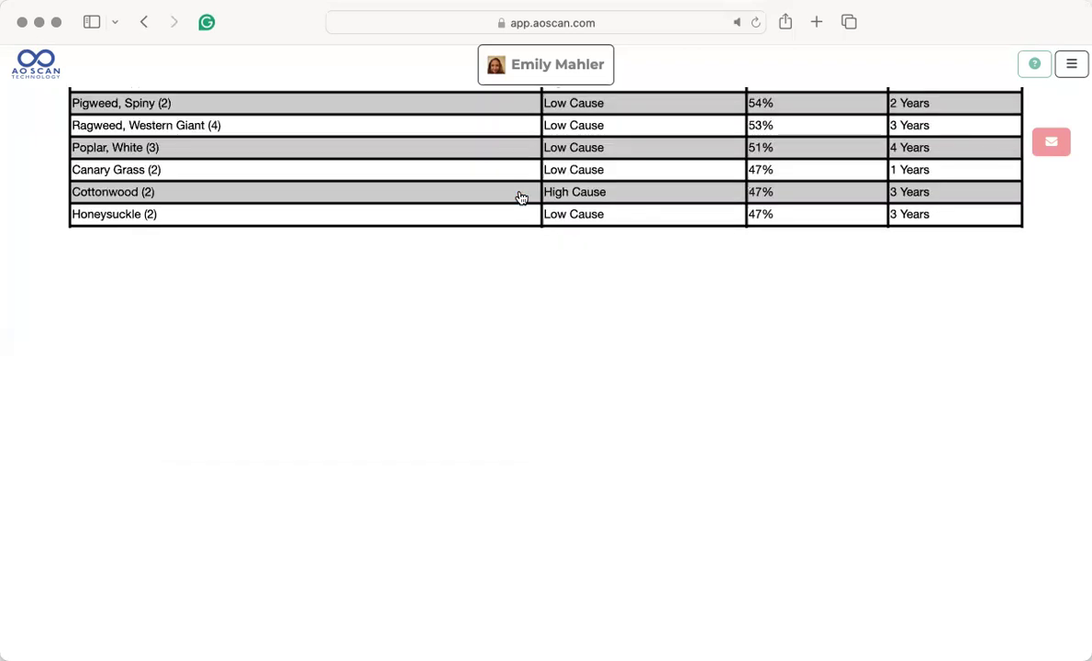
scroll(520, 197, "down", 10)
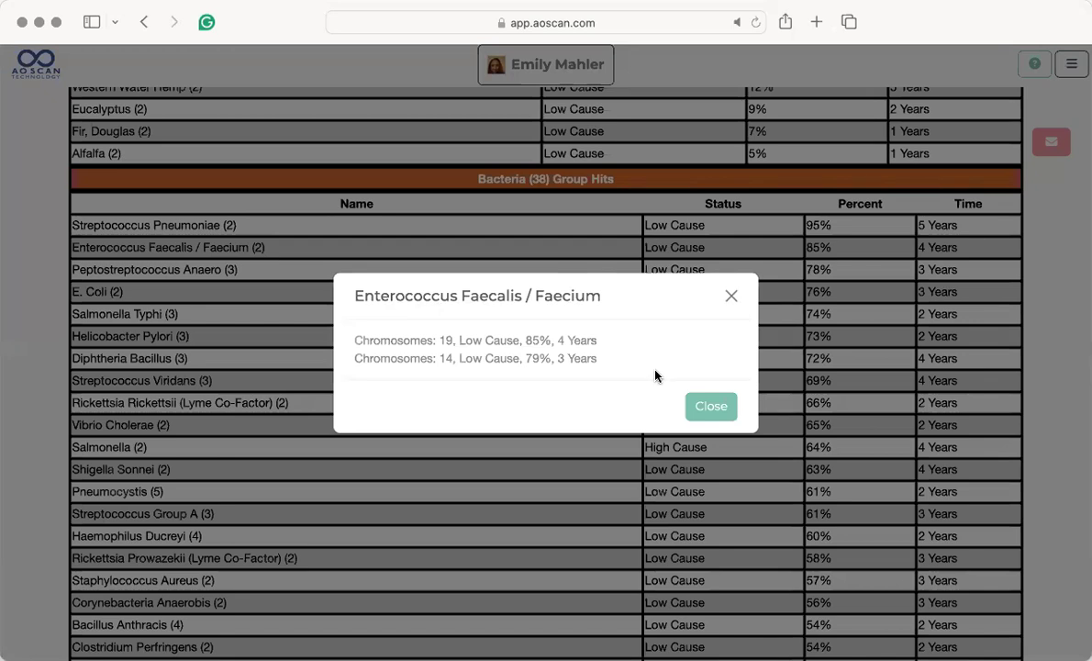
left_click(702, 413)
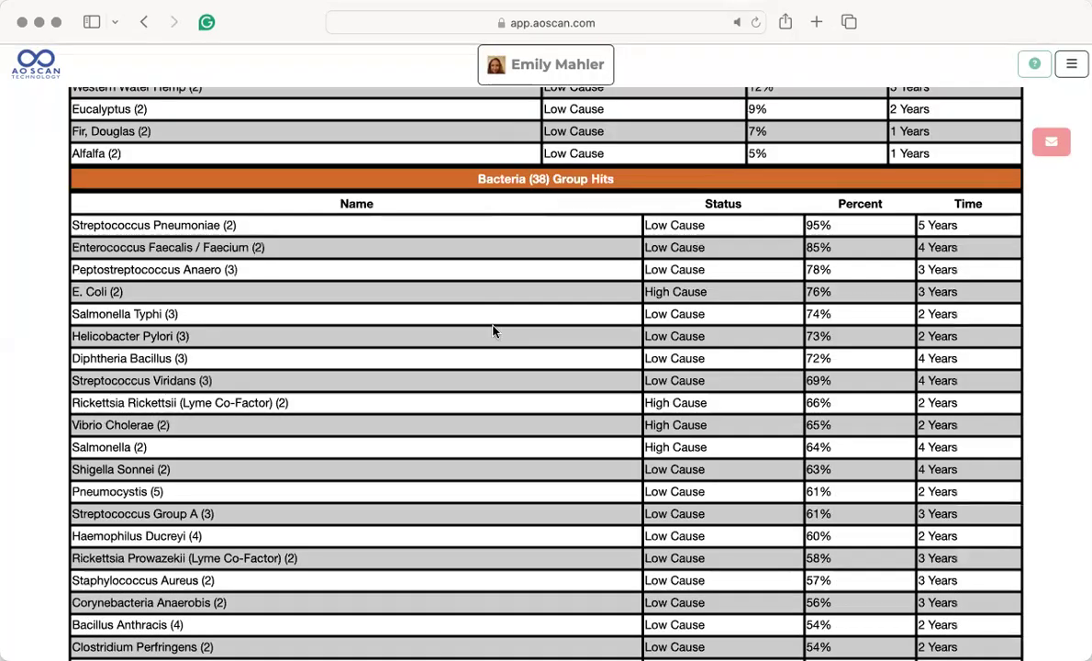
Step: Show the database analysis by group and select Organs: Mitochondria
scroll(492, 330, "up", 6)
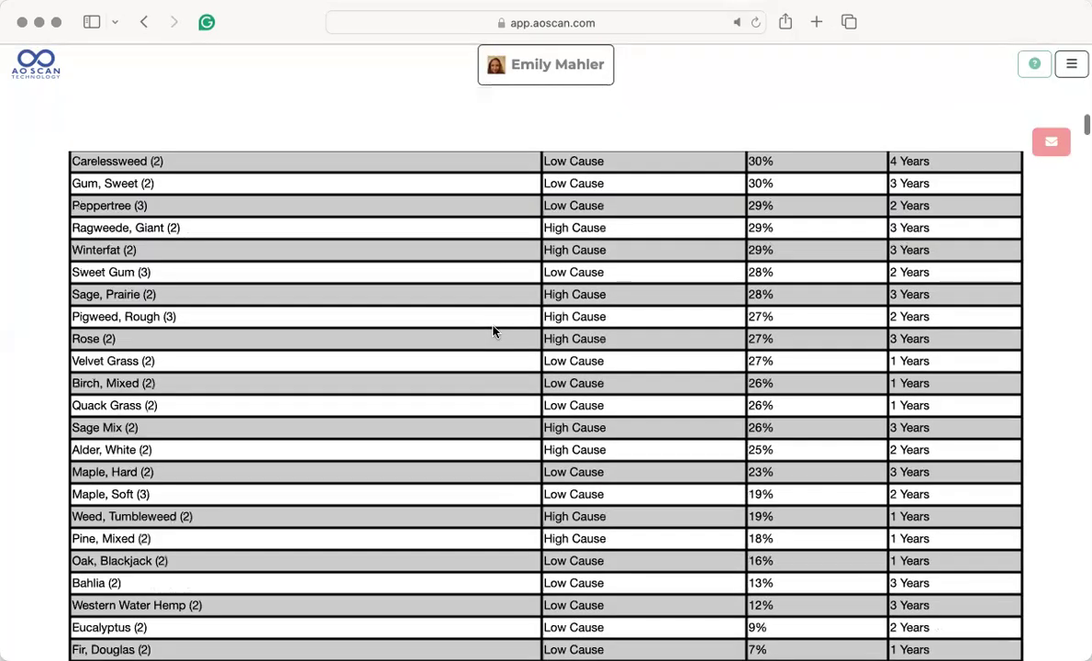
scroll(500, 161, "up", 10)
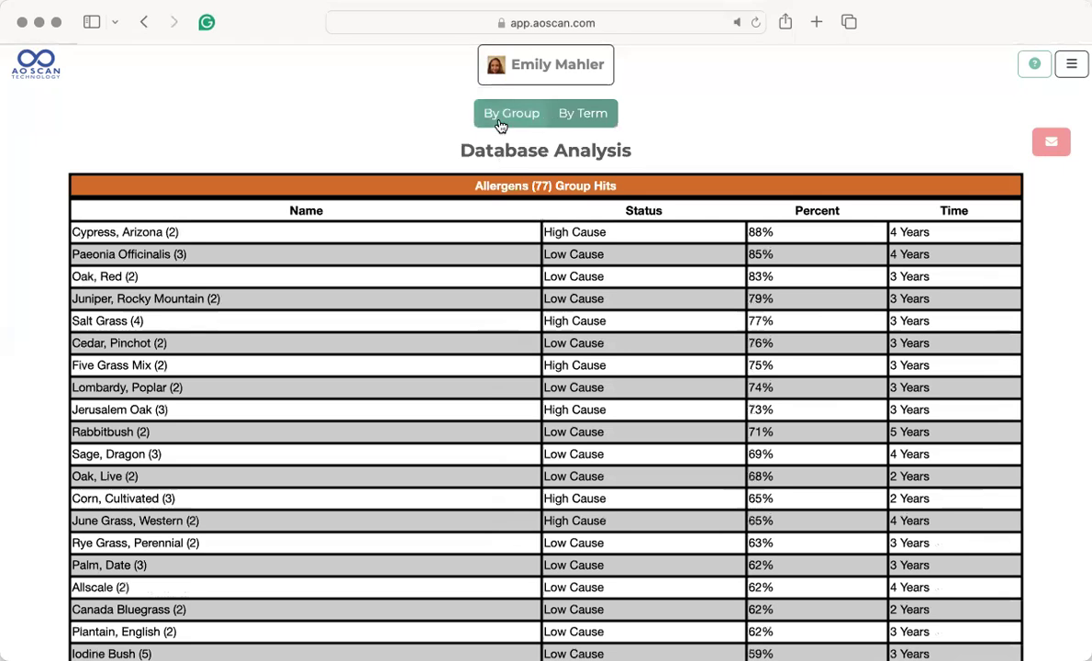
left_click(497, 121)
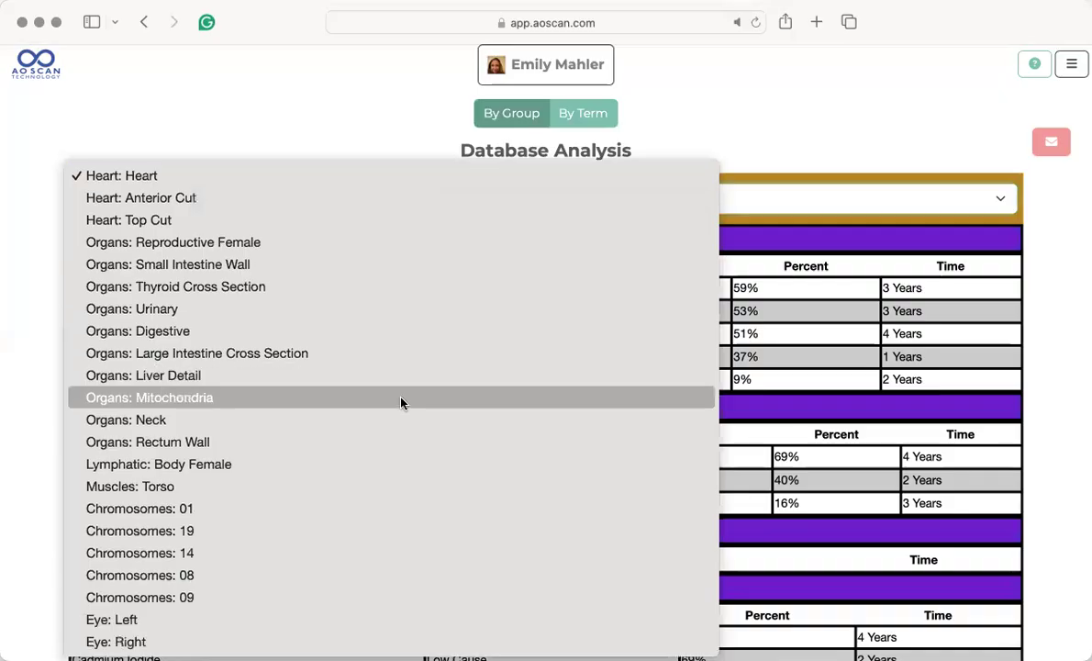
left_click(401, 399)
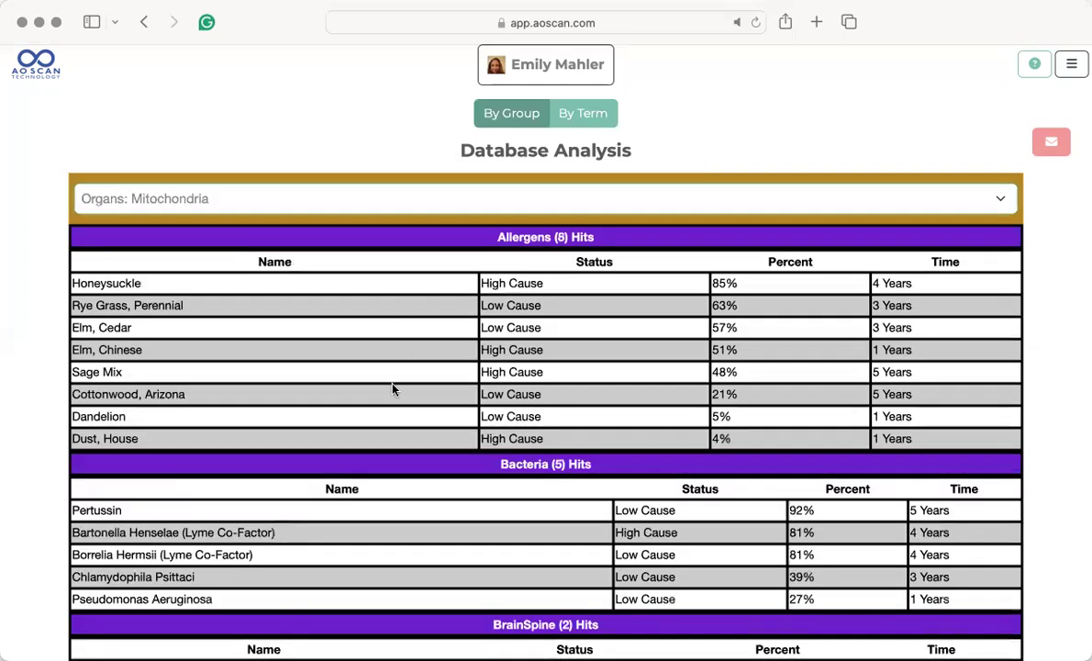
Step: Examine the Mitochondria database hits by category, from Allergens, Chemicals and Emotions through Mold Fungus, Parasites and PathologyFemale
scroll(393, 389, "down", 2)
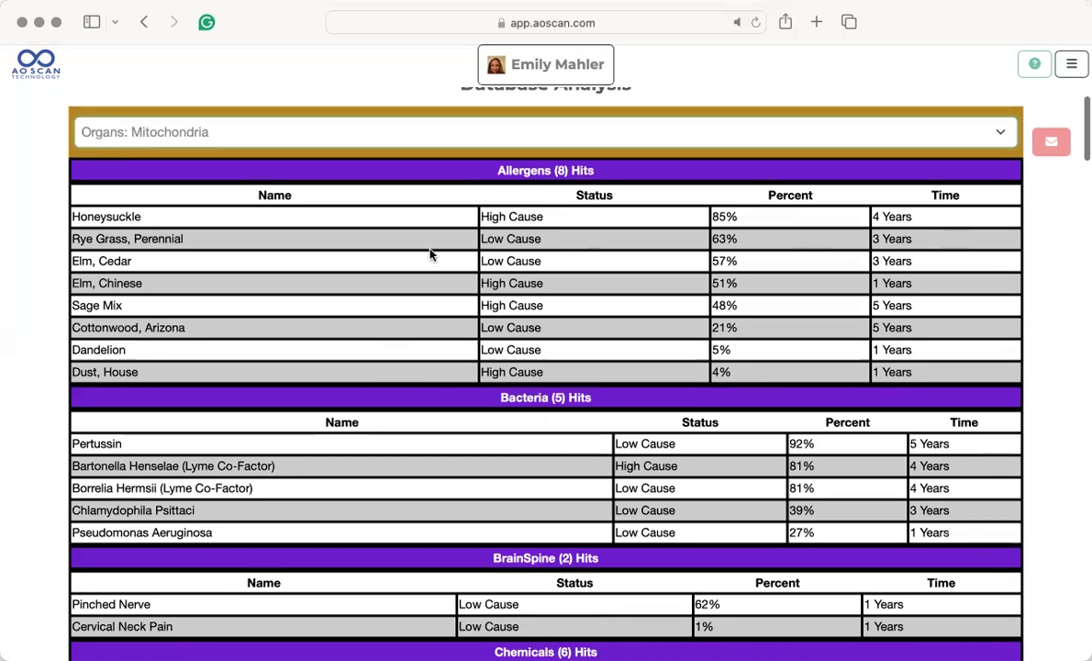
scroll(452, 424, "down", 5)
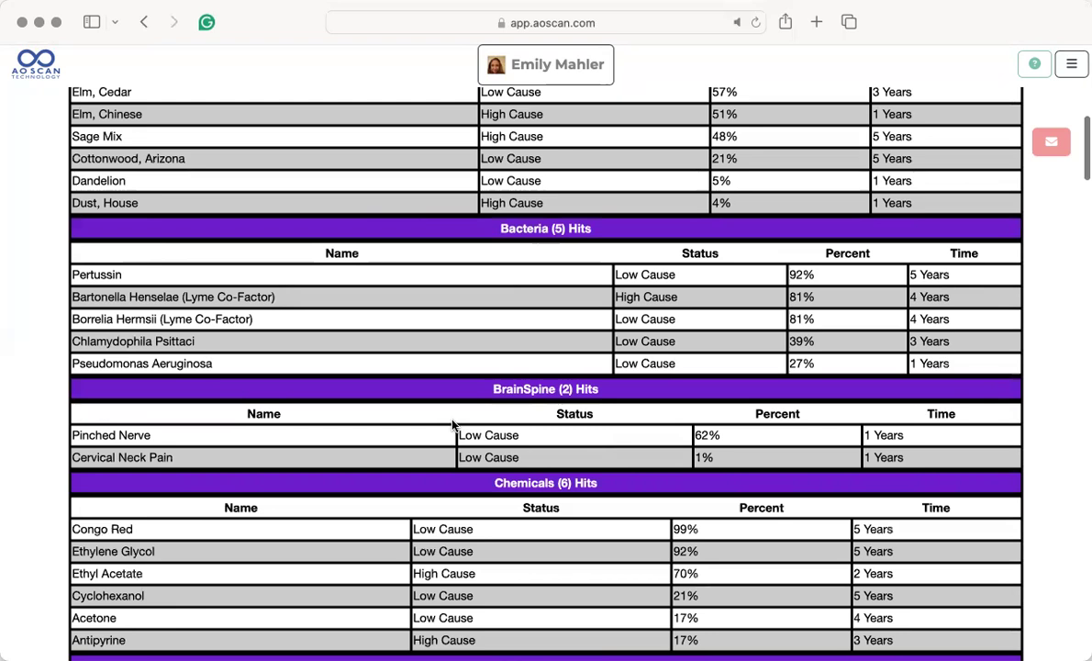
scroll(372, 465, "down", 10)
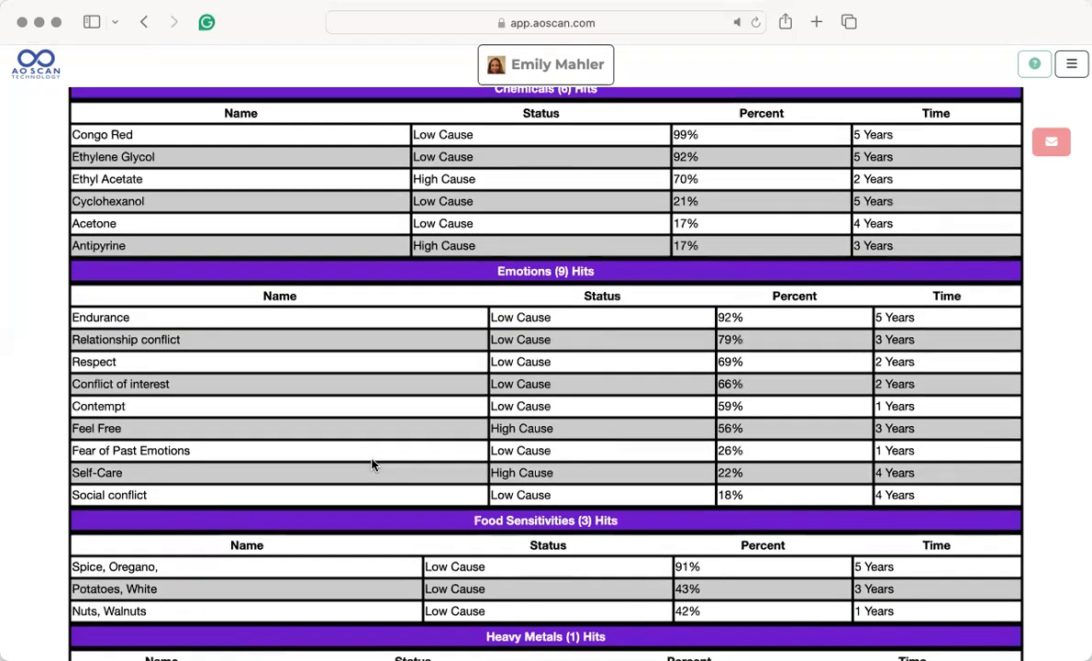
scroll(372, 464, "down", 4)
scroll(372, 464, "down", 4)
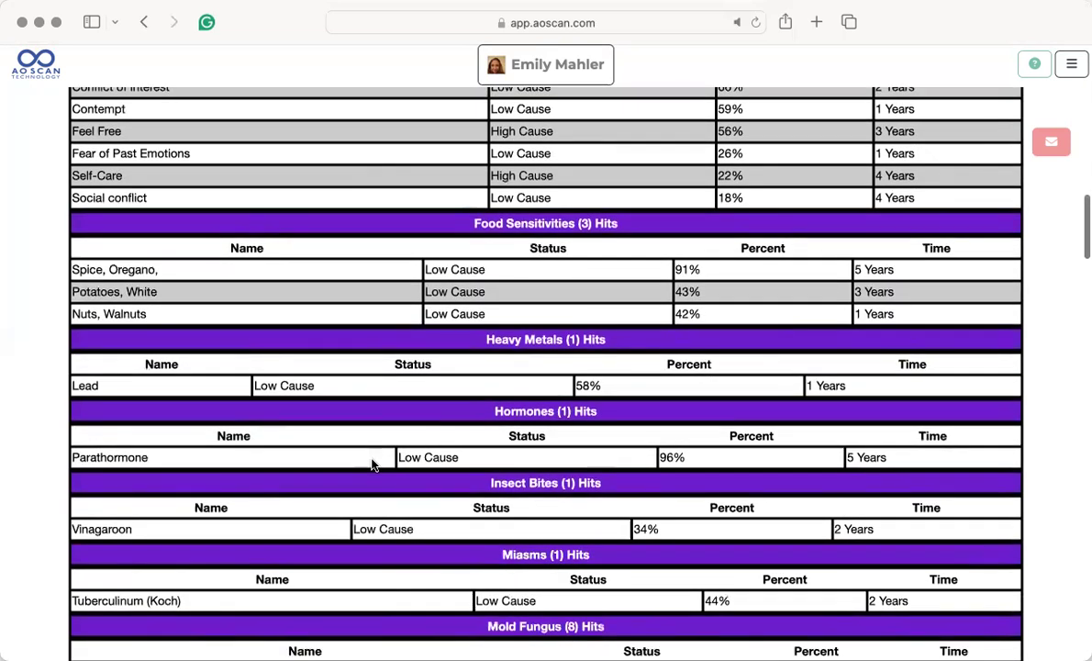
scroll(373, 465, "down", 4)
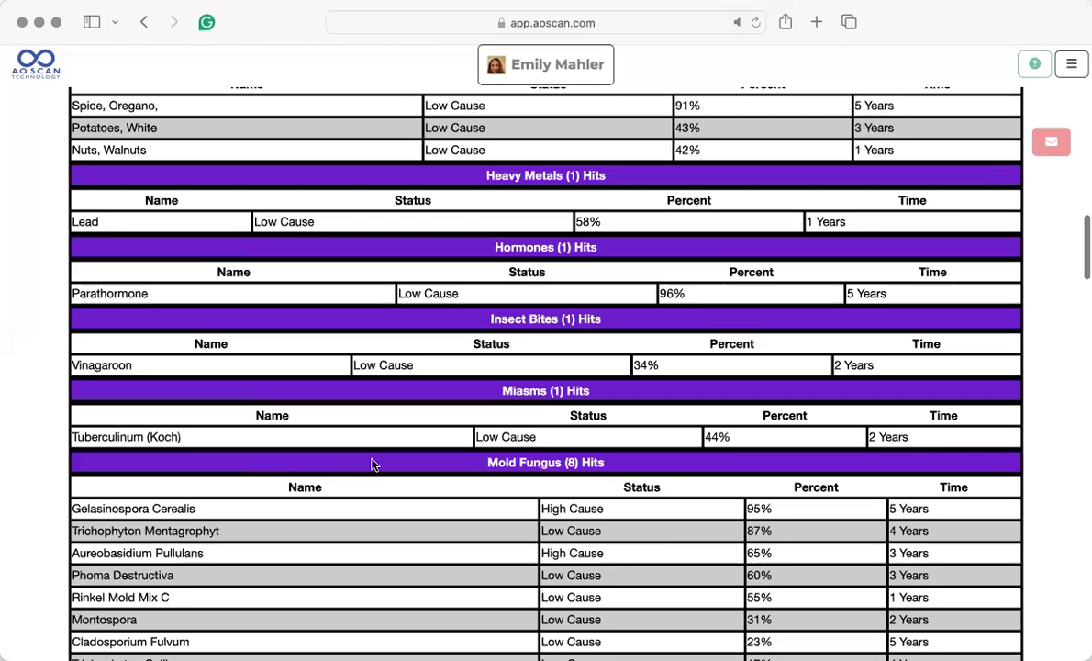
scroll(373, 464, "up", 6)
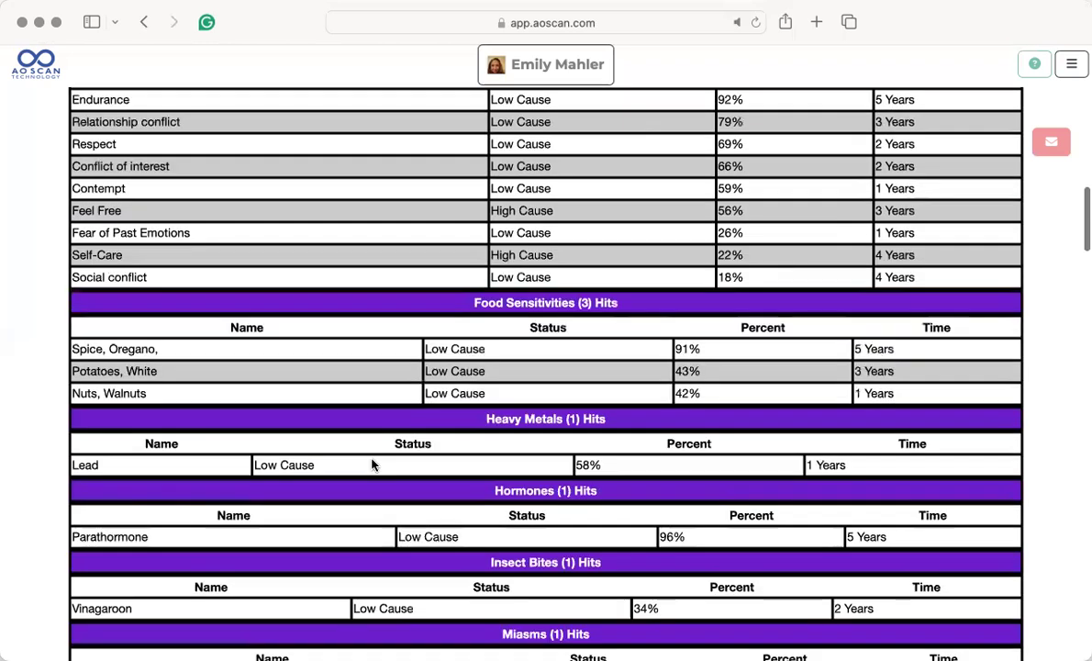
scroll(373, 464, "down", 15)
scroll(372, 464, "down", 5)
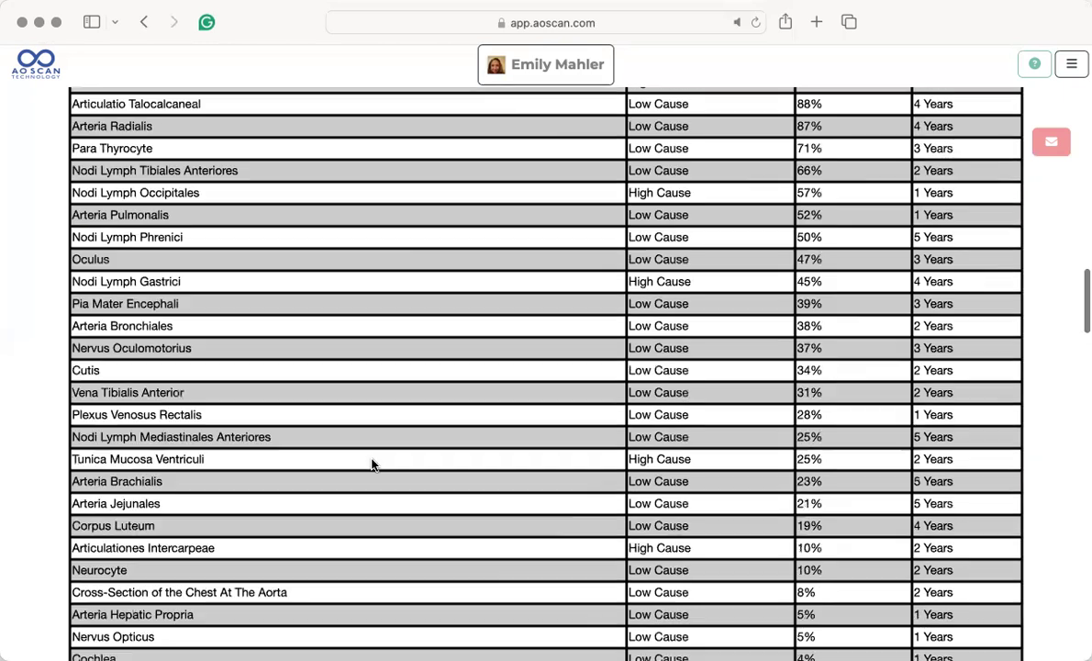
scroll(373, 465, "down", 10)
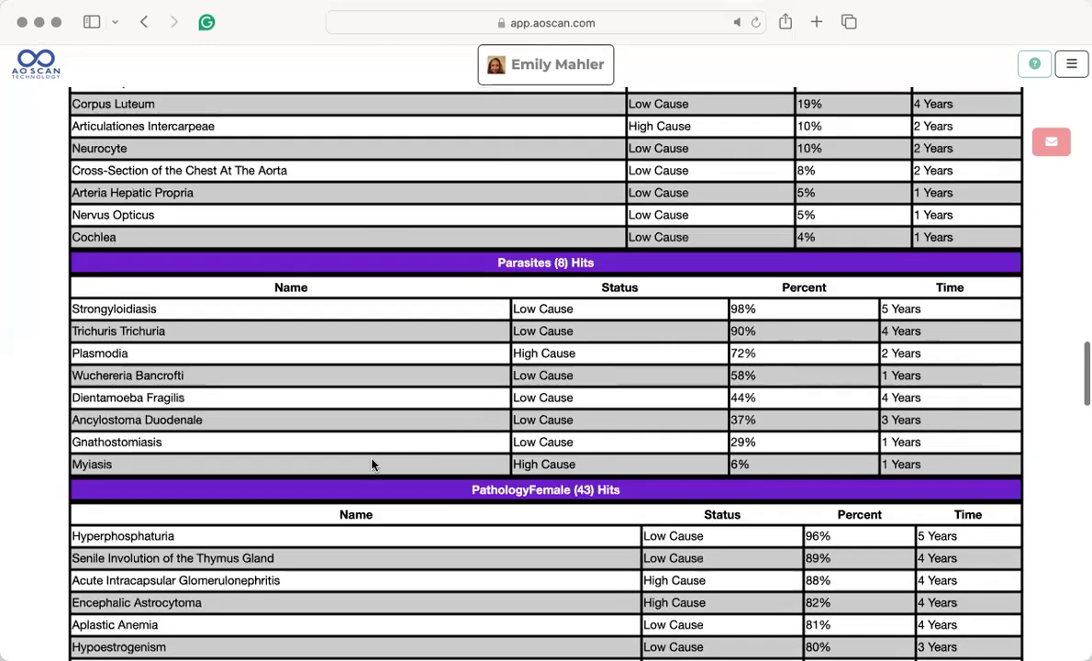
scroll(373, 465, "up", 20)
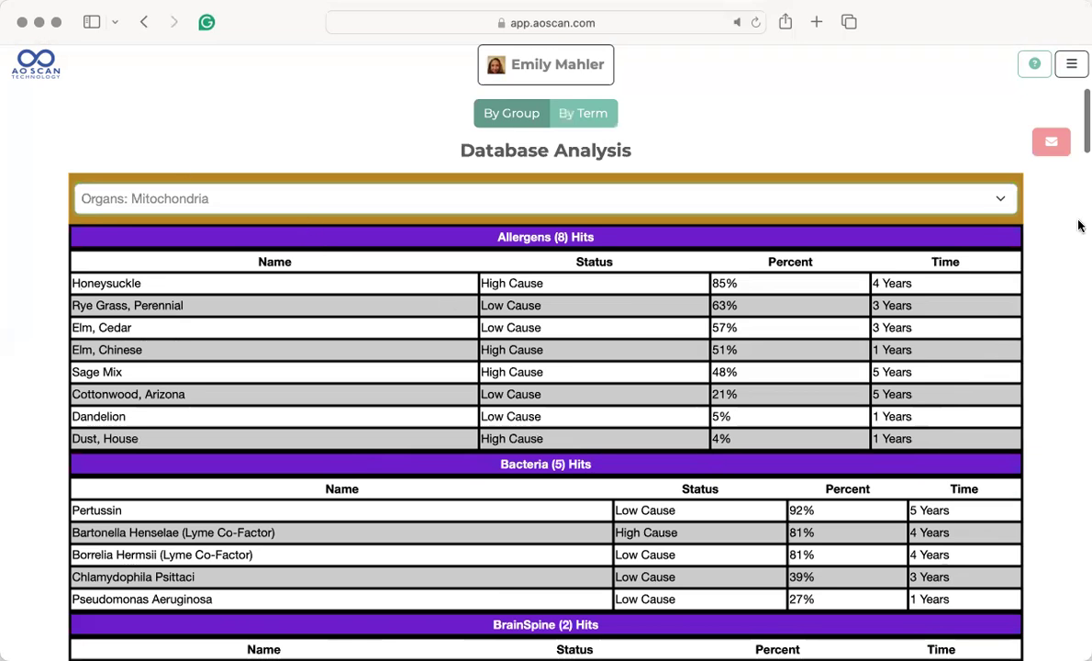
Step: Leave the Mitochondria database analysis and return to the comprehensive scan list
scroll(205, 475, "down", 1)
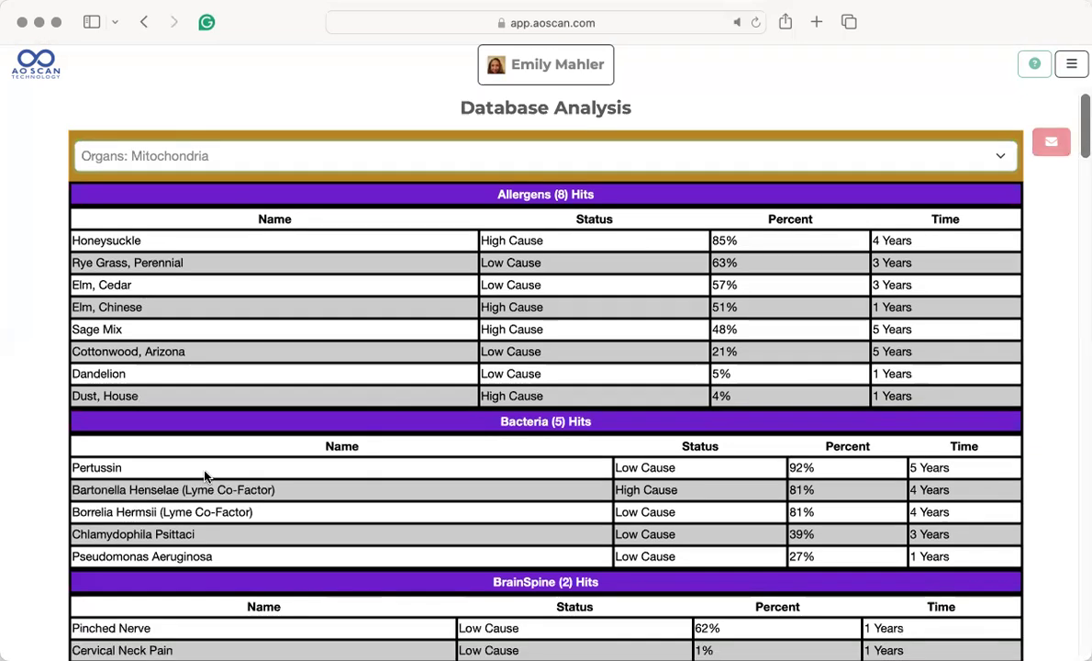
scroll(205, 475, "left", 3)
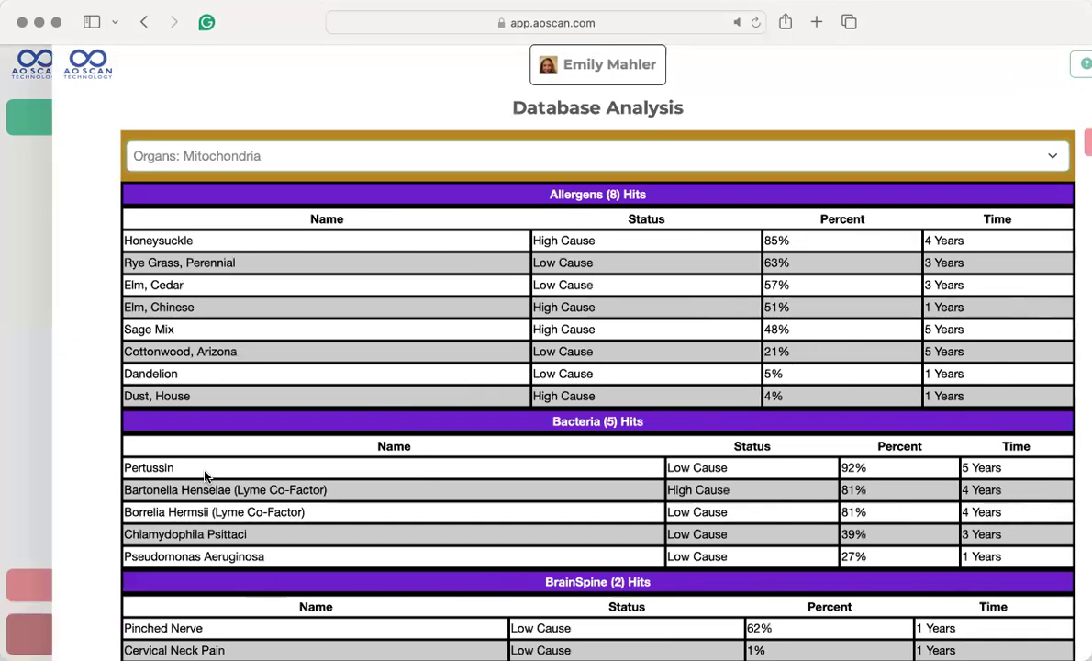
scroll(206, 475, "left", 5)
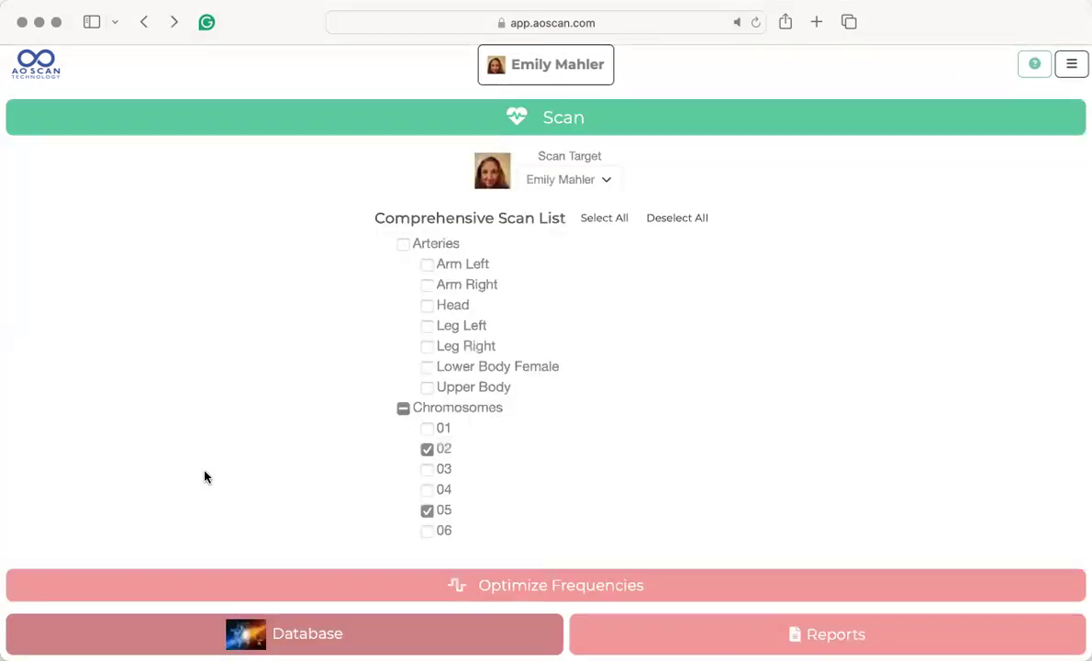